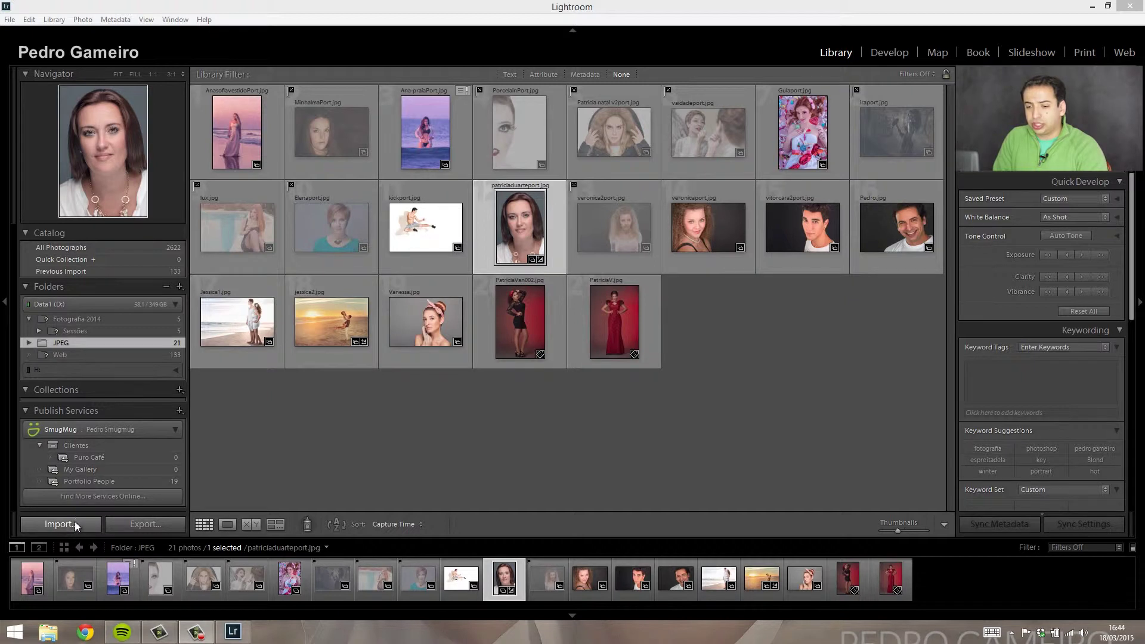
Open the Import dialog and expand the DATA (F:) drive in the source list.
{"action": "left_click", "coordinate": [78, 523]}
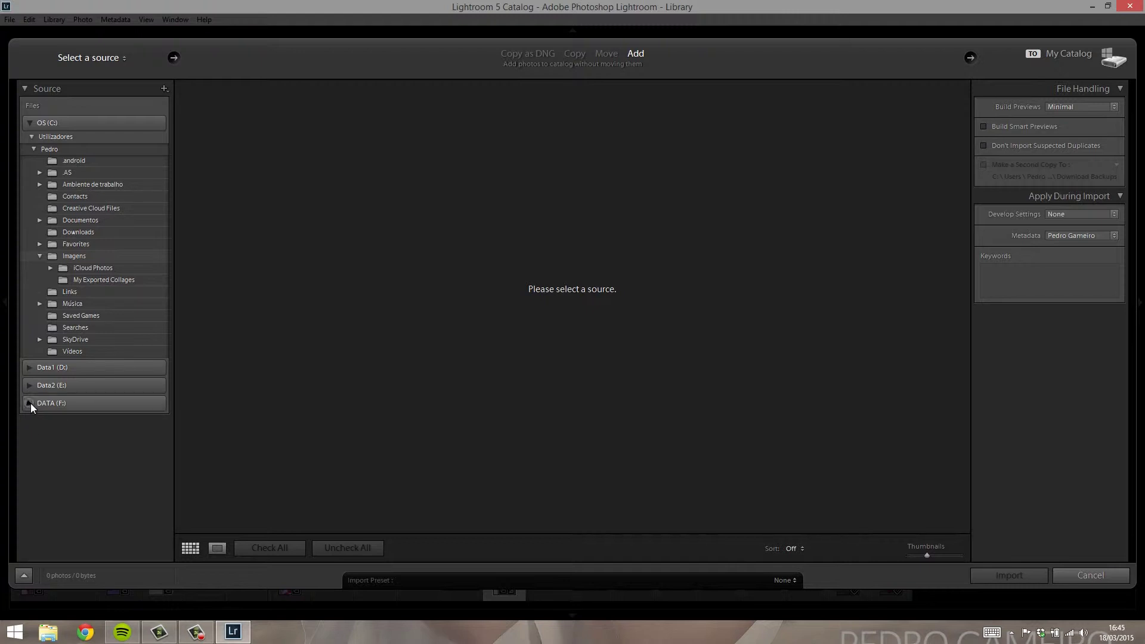
{"action": "left_click", "coordinate": [30, 403]}
Choose the Tutorial folder on DATA (F:) as source and review its 65 checked photos.
{"action": "left_click", "coordinate": [71, 488]}
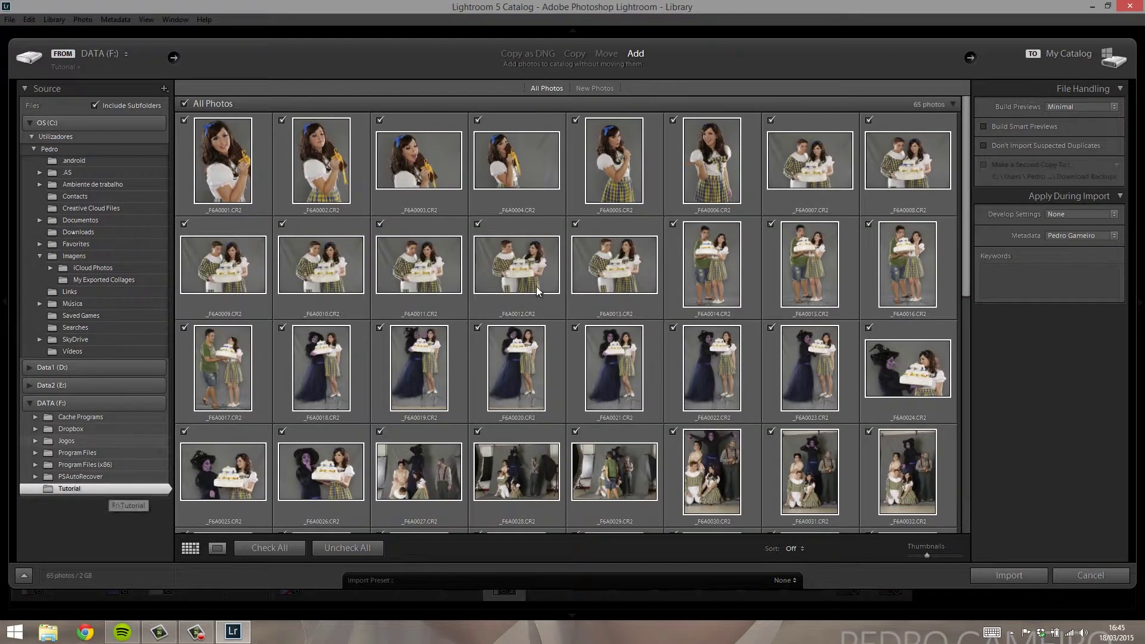
{"action": "left_click_drag", "start_coordinate": [967, 151], "coordinate": [968, 170]}
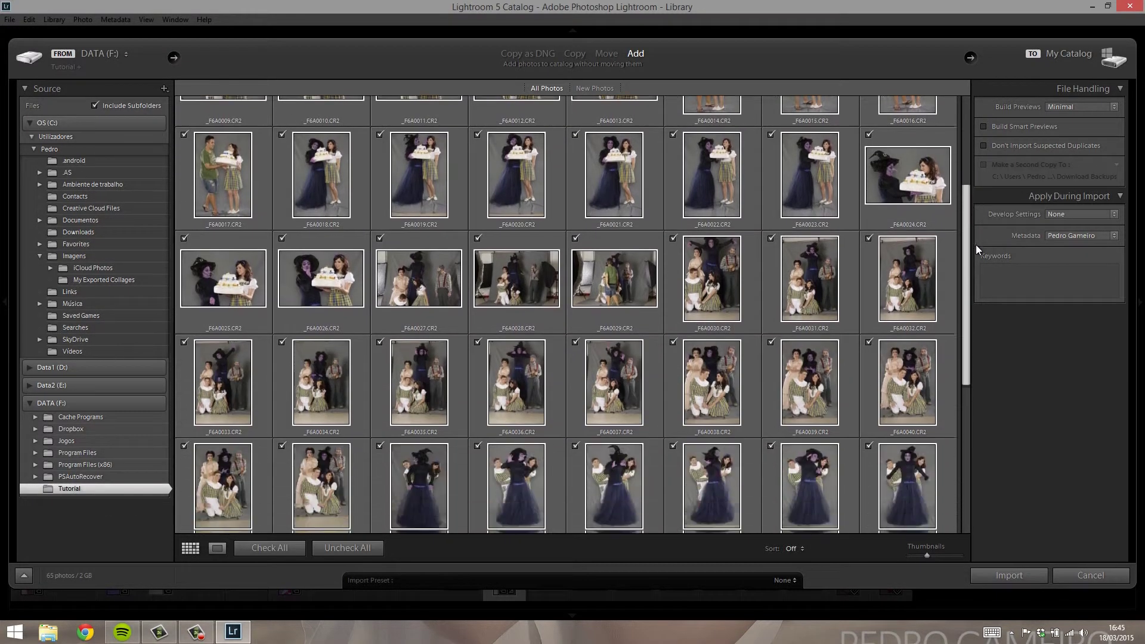
{"action": "scroll", "coordinate": [925, 205], "scroll_direction": "up", "scroll_amount": 2}
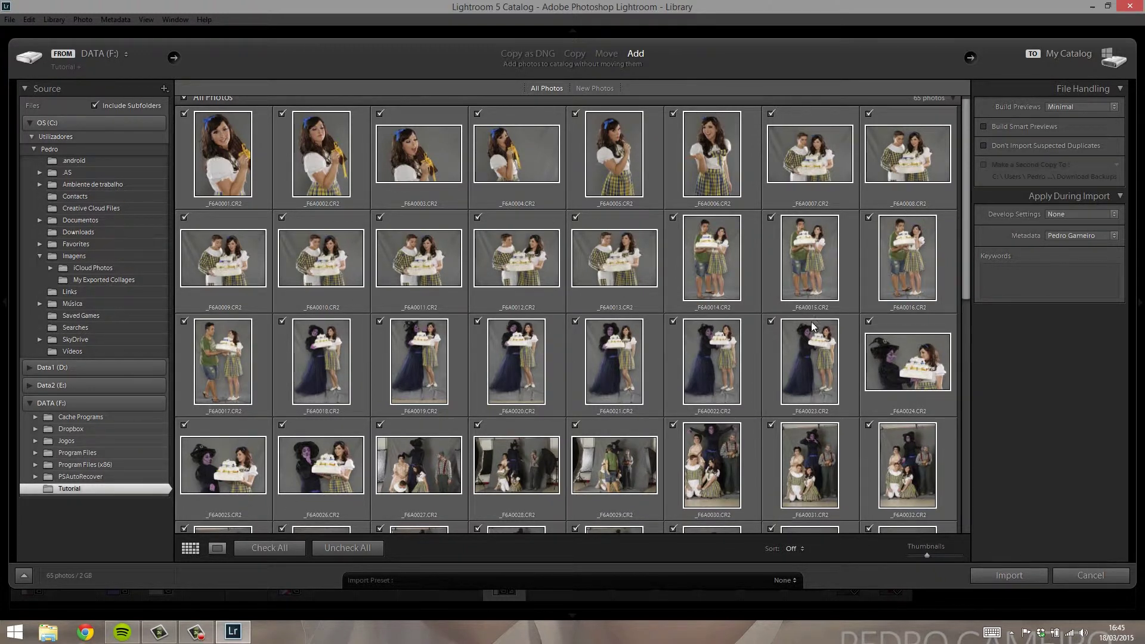
{"action": "left_click_drag", "start_coordinate": [966, 252], "coordinate": [972, 401]}
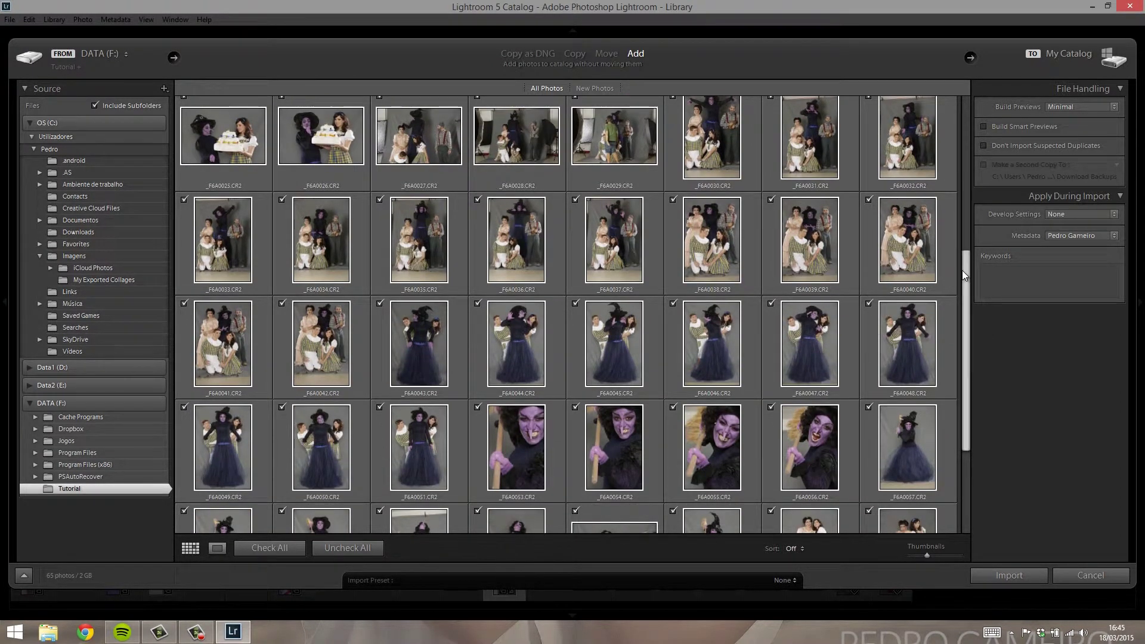
{"action": "left_click_drag", "start_coordinate": [966, 271], "coordinate": [962, 153]}
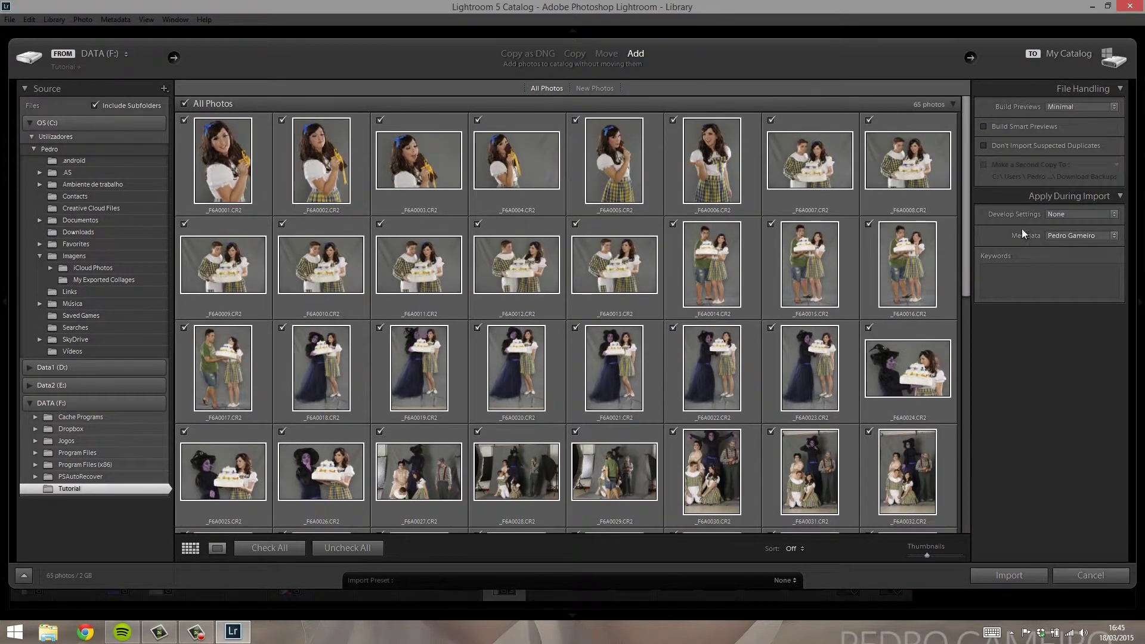
{"action": "left_click", "coordinate": [1113, 238]}
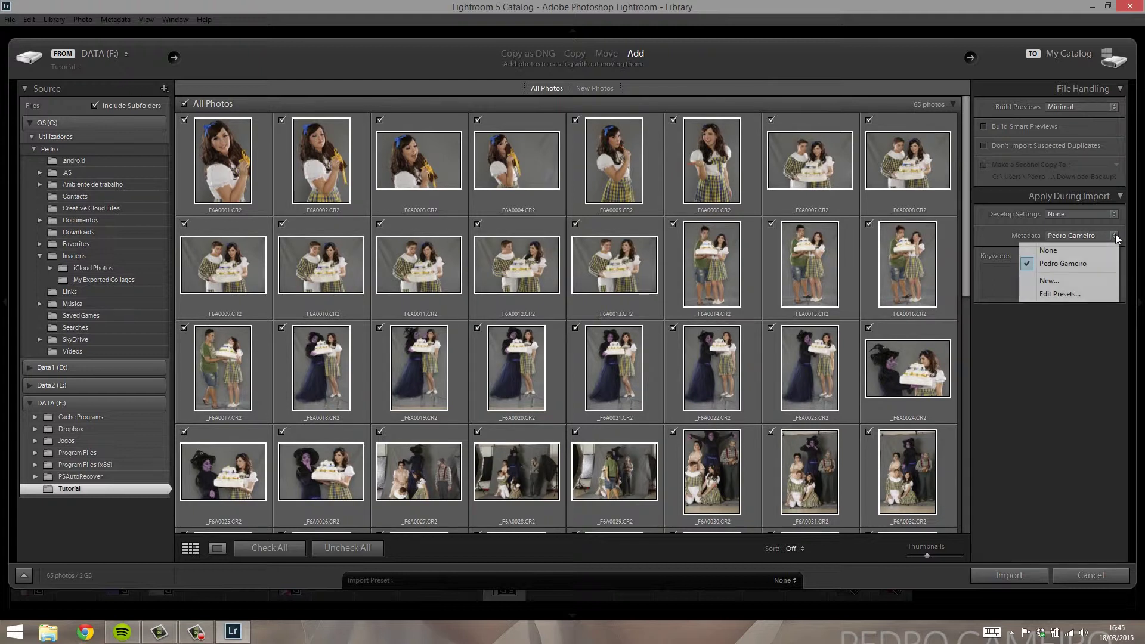
Cancel a new metadata preset, then pick the photographer's own preset for the import.
{"action": "left_click", "coordinate": [1060, 281]}
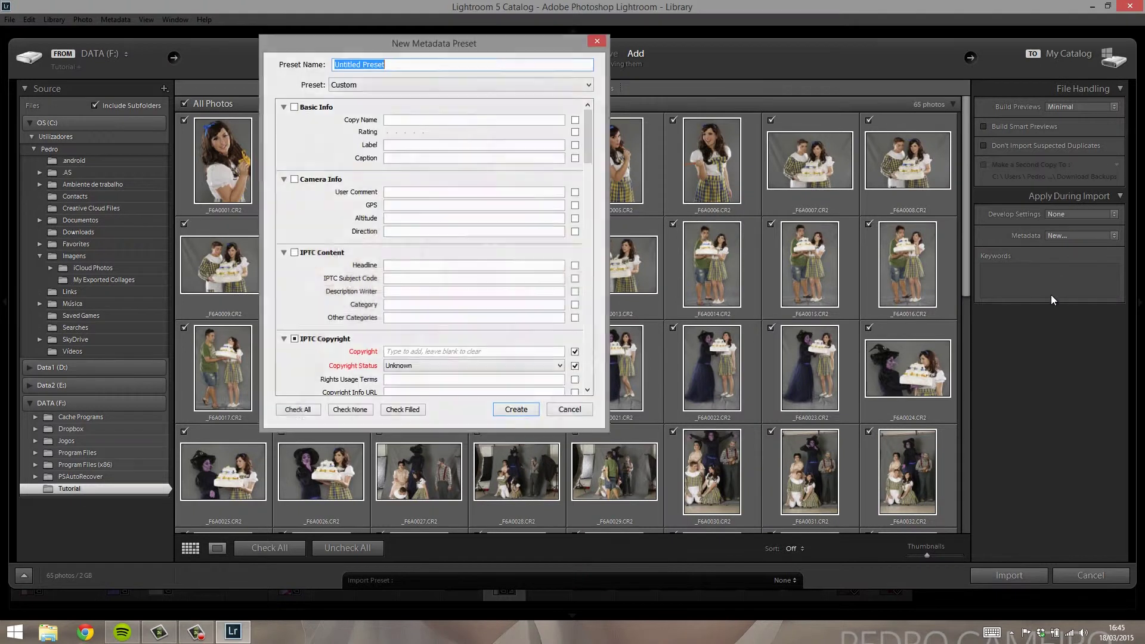
{"action": "left_click_drag", "start_coordinate": [590, 135], "coordinate": [587, 226]}
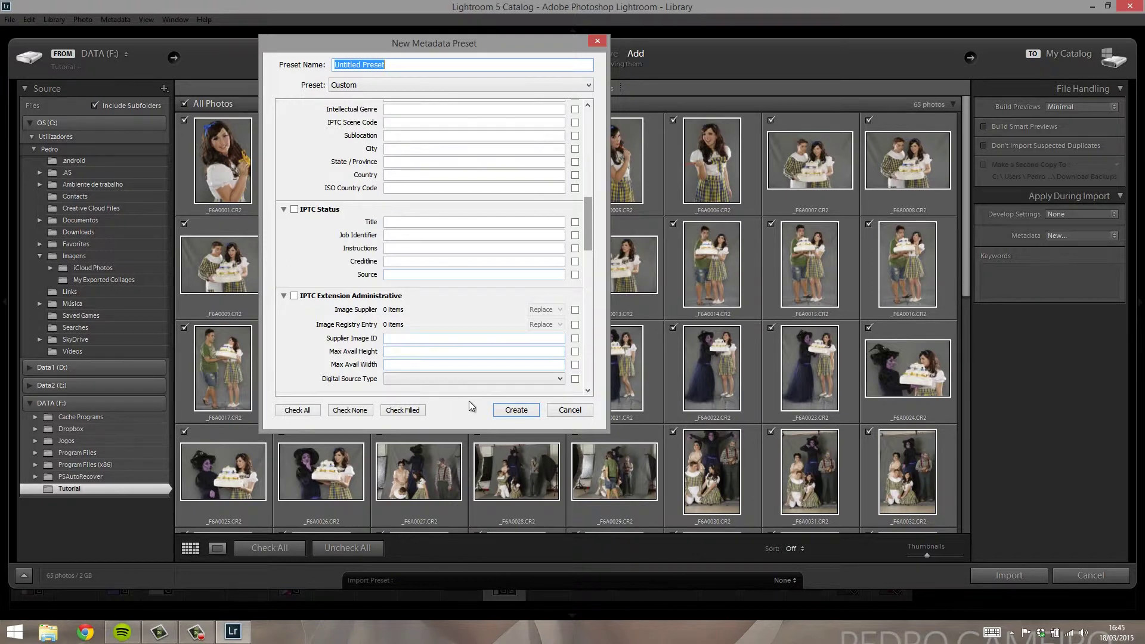
{"action": "left_click", "coordinate": [569, 410]}
{"action": "left_click", "coordinate": [1113, 238]}
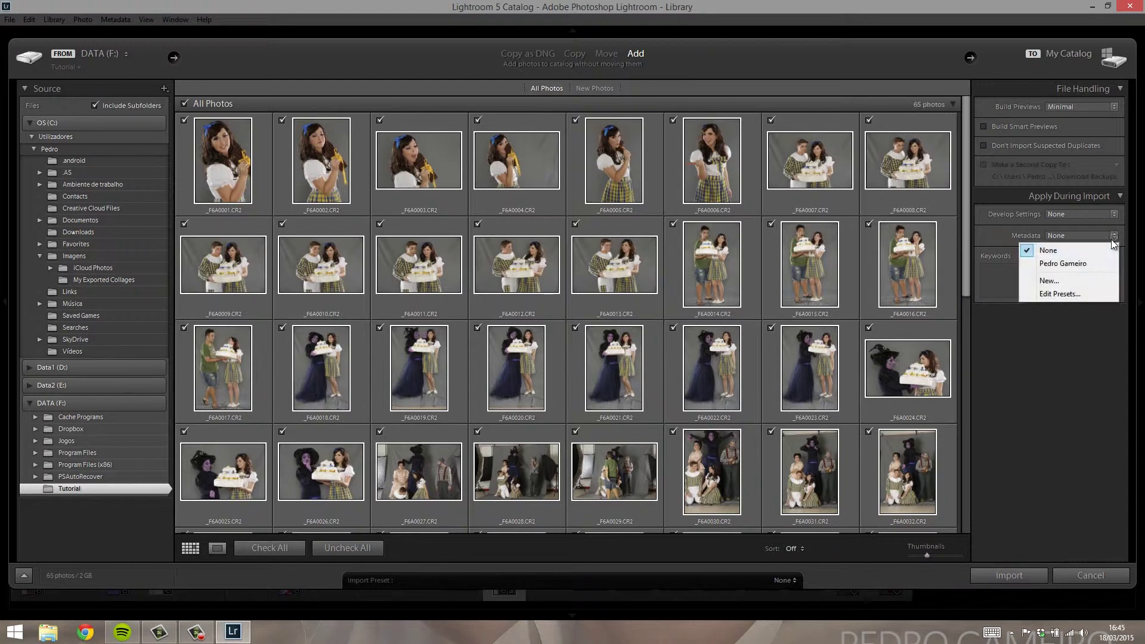
{"action": "left_click", "coordinate": [1063, 263]}
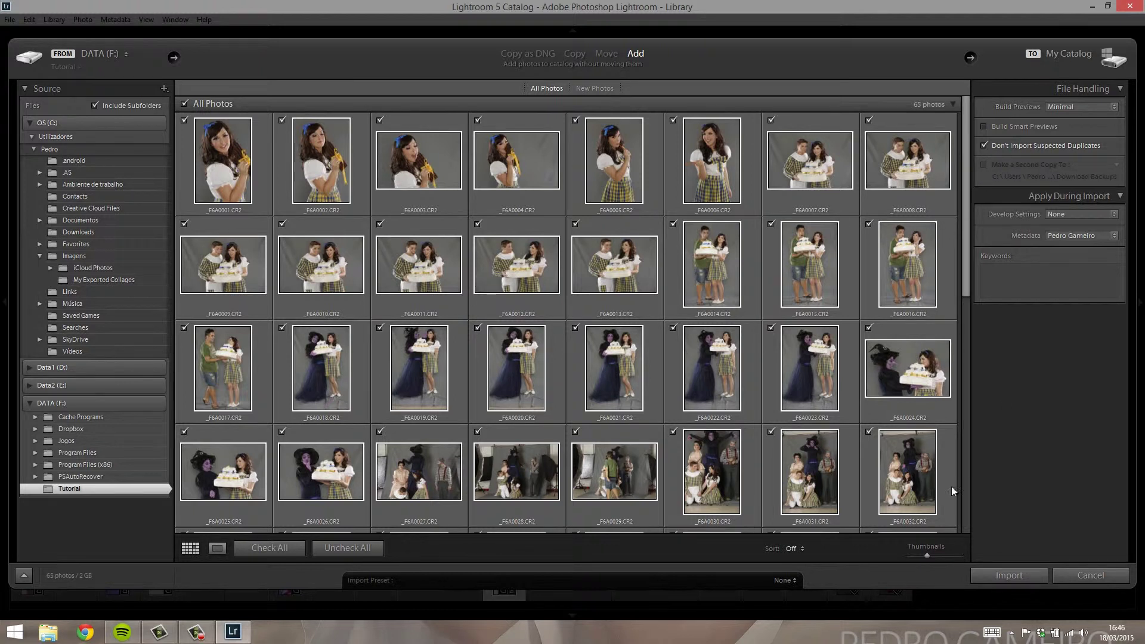
Import the 65 checked Tutorial photos into the catalog.
{"action": "left_click", "coordinate": [1009, 575]}
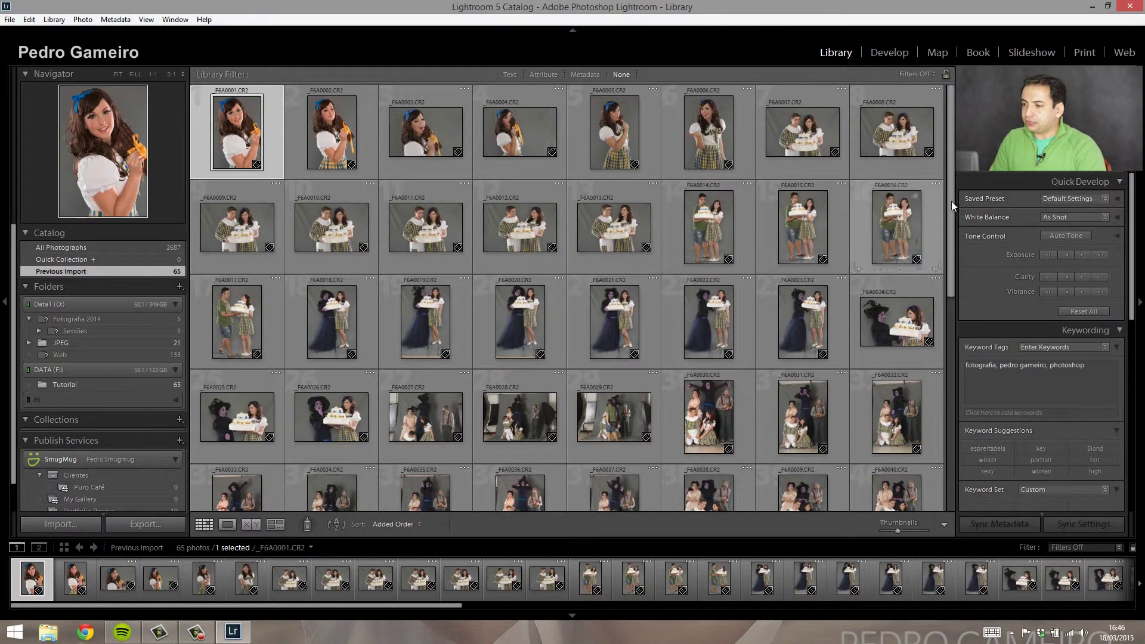
Browse the imported photos in the Library grid, ending on _F6A0001.
{"action": "mouse_move", "coordinate": [950, 152]}
{"action": "left_mouse_down"}
{"action": "mouse_move", "coordinate": [953, 347]}
{"action": "mouse_move", "coordinate": [931, 203]}
{"action": "mouse_move", "coordinate": [942, 140]}
{"action": "left_mouse_up"}
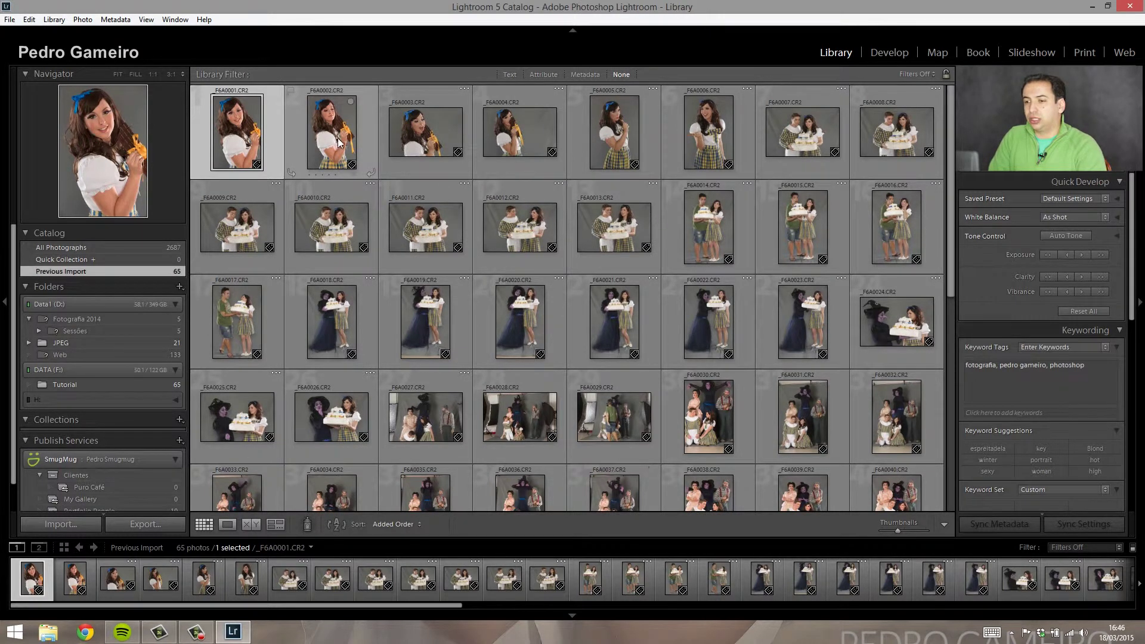
{"action": "key", "text": "Right"}
{"action": "key", "text": "Right"}
{"action": "left_click", "coordinate": [482, 124]}
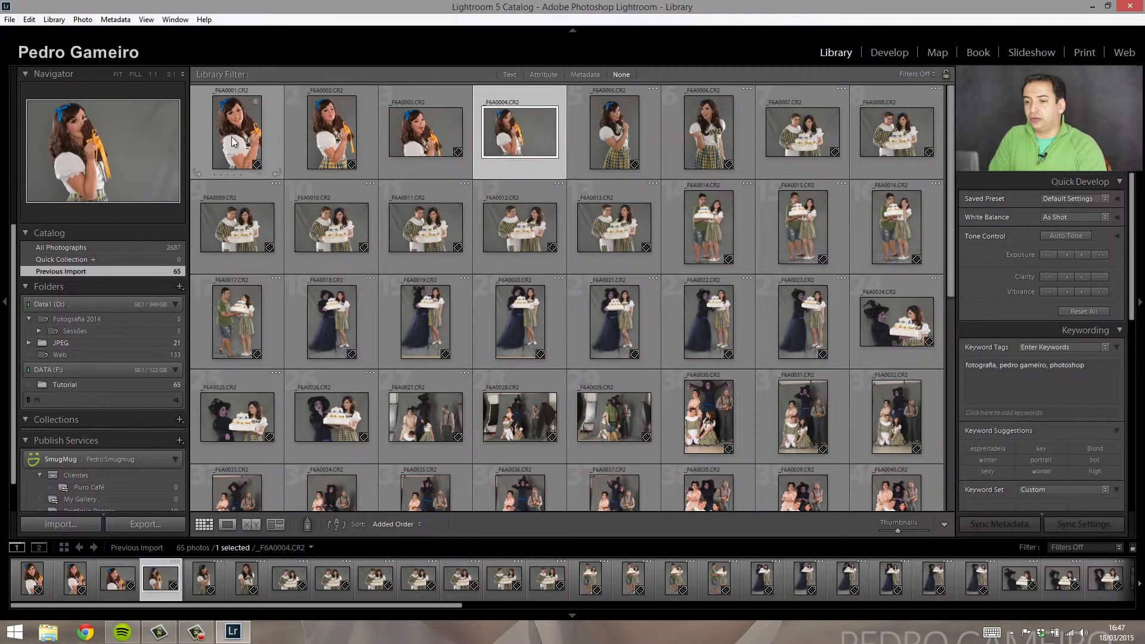
{"action": "left_click", "coordinate": [238, 170]}
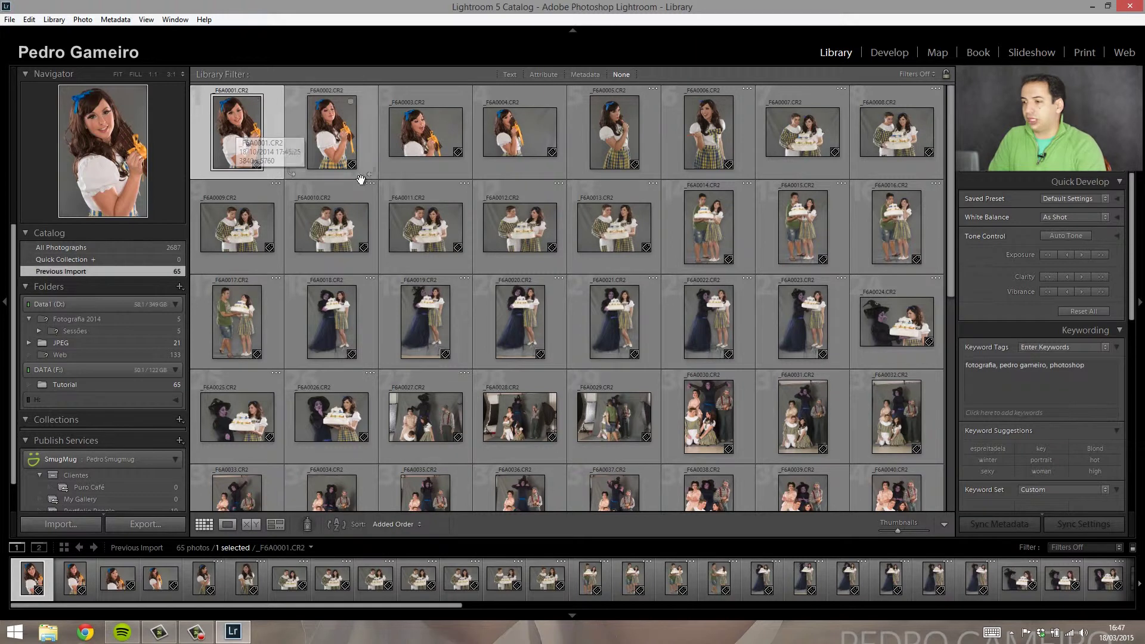
In Develop, set white balance from the grey background and raise contrast, clarity and vibrance.
{"action": "left_click", "coordinate": [893, 54]}
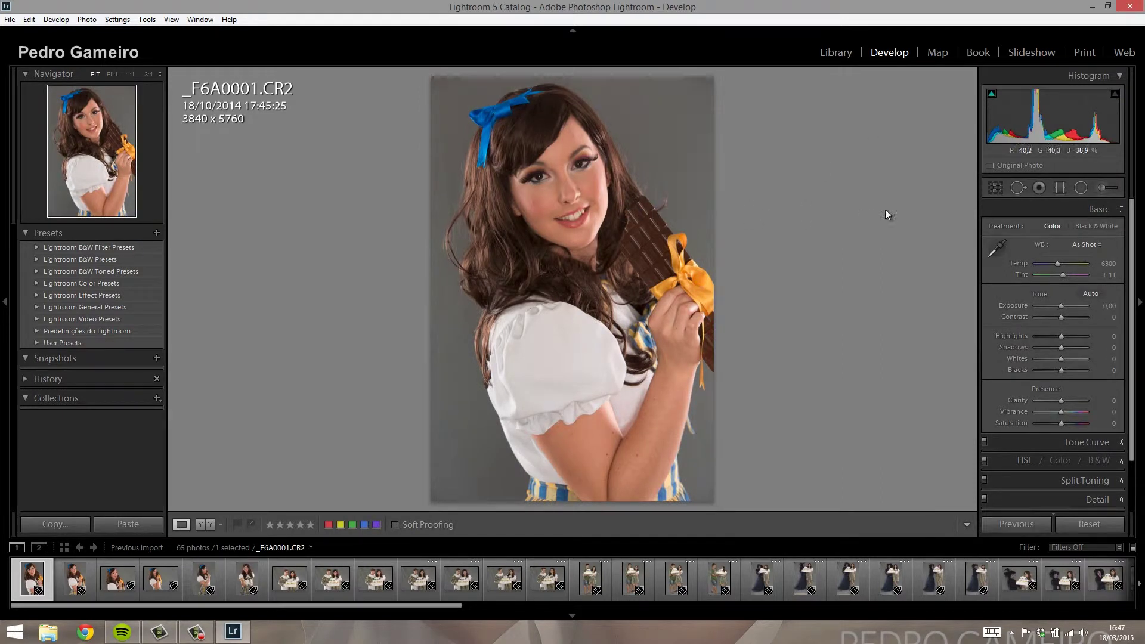
{"action": "left_click", "coordinate": [1000, 251]}
{"action": "left_click", "coordinate": [695, 171]}
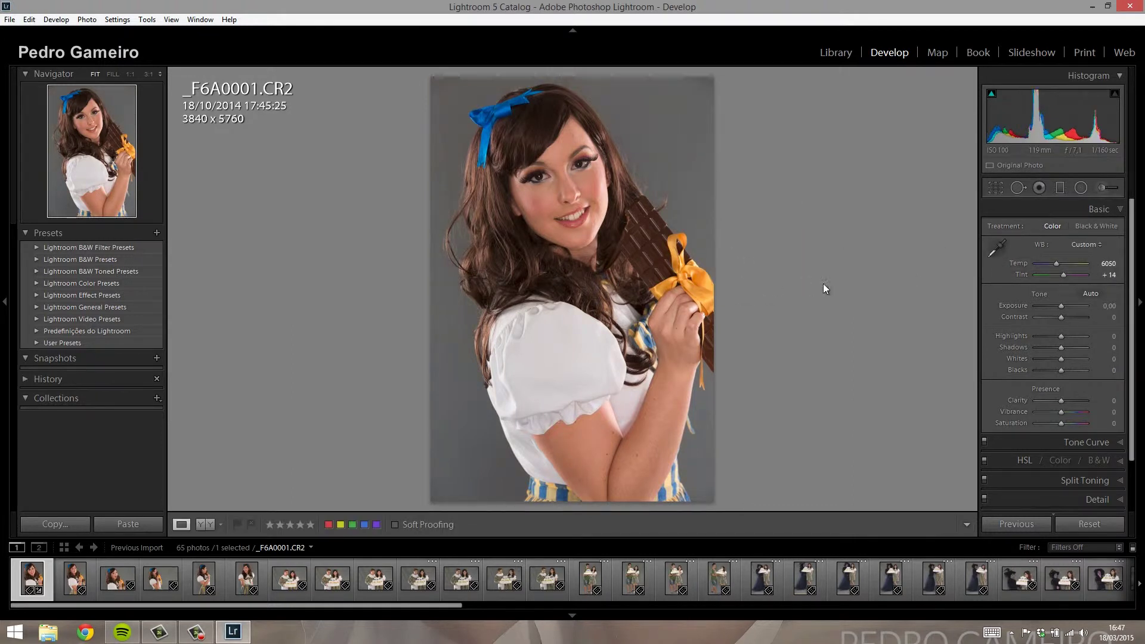
{"action": "mouse_move", "coordinate": [1060, 317]}
{"action": "left_mouse_down"}
{"action": "mouse_move", "coordinate": [1046, 336]}
{"action": "mouse_move", "coordinate": [1074, 357]}
{"action": "mouse_move", "coordinate": [1057, 370]}
{"action": "left_mouse_up"}
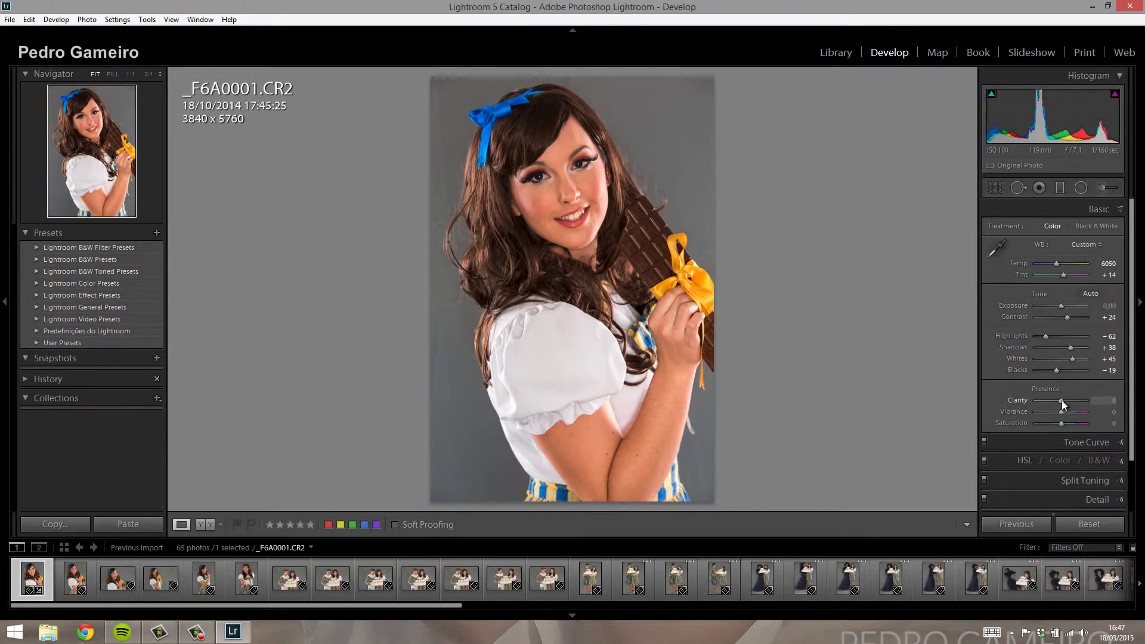
{"action": "left_click_drag", "start_coordinate": [1063, 400], "coordinate": [1068, 410]}
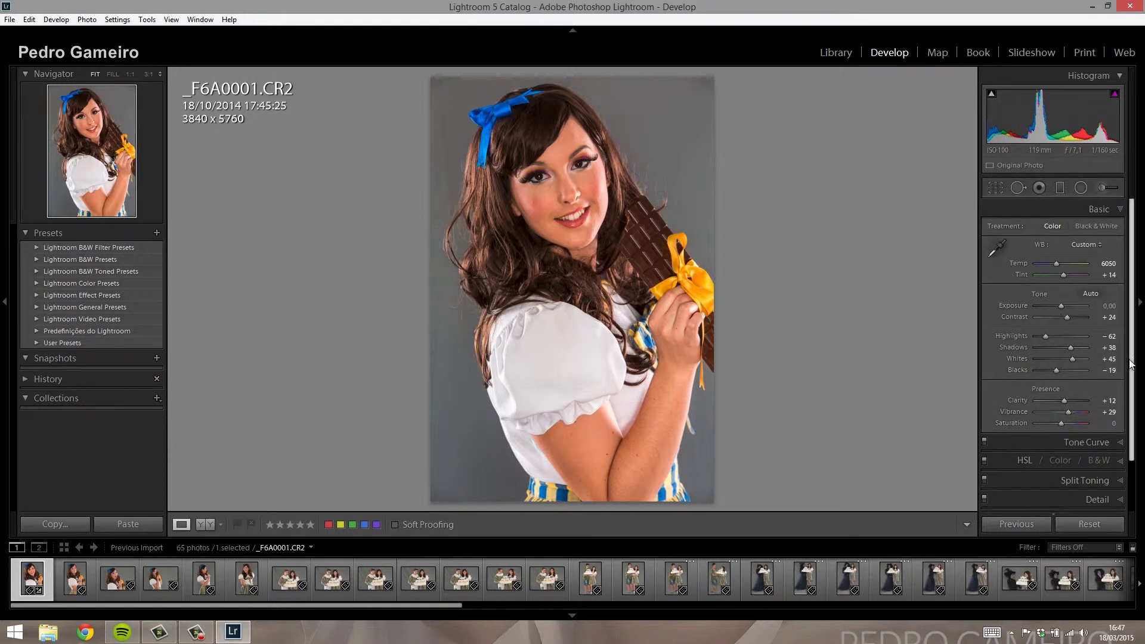
{"action": "scroll", "coordinate": [1134, 379], "scroll_direction": "down", "scroll_amount": 2}
{"action": "scroll", "coordinate": [1134, 384], "scroll_direction": "down", "scroll_amount": 3}
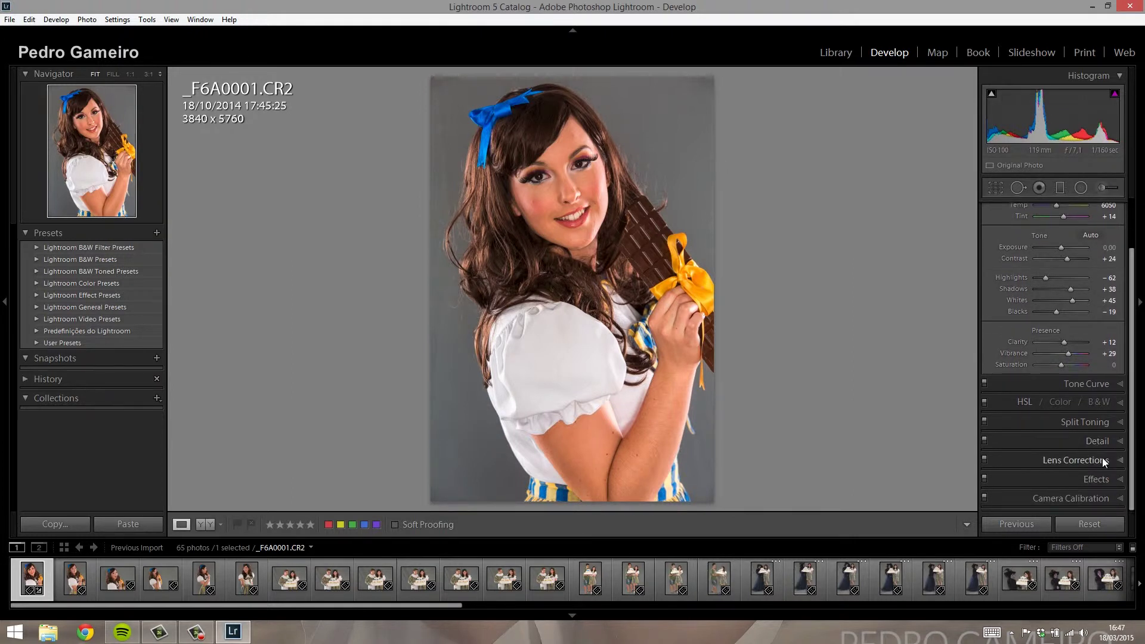
Enable lens profile corrections for _F6A0001 and expand the Tone Curve panel.
{"action": "left_click", "coordinate": [1103, 456]}
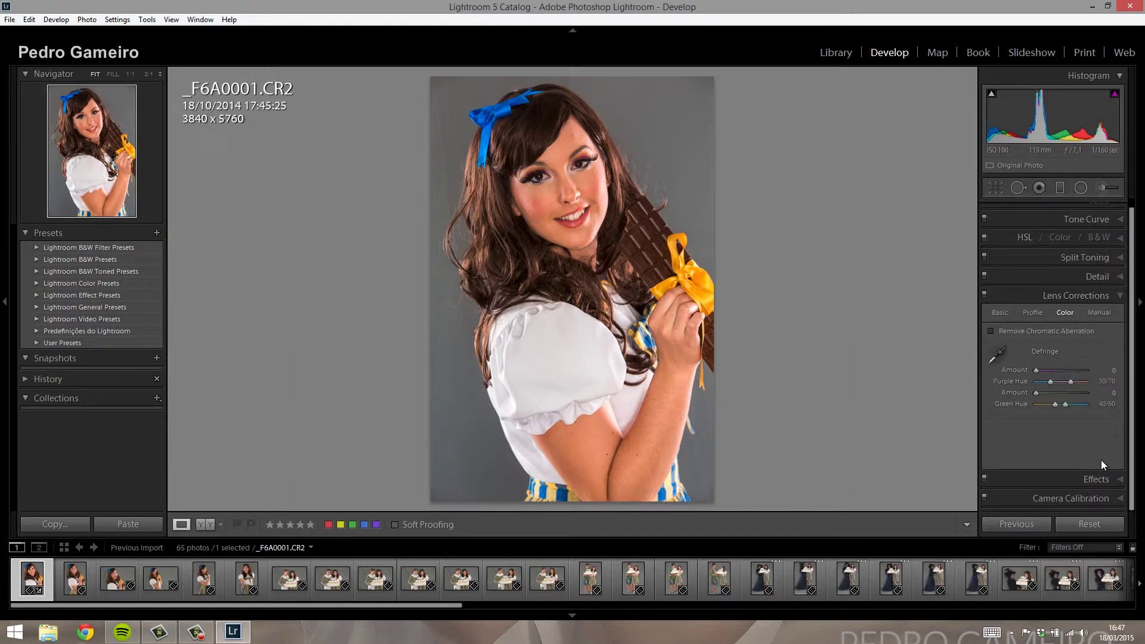
{"action": "left_click", "coordinate": [1001, 313]}
{"action": "left_click", "coordinate": [990, 330]}
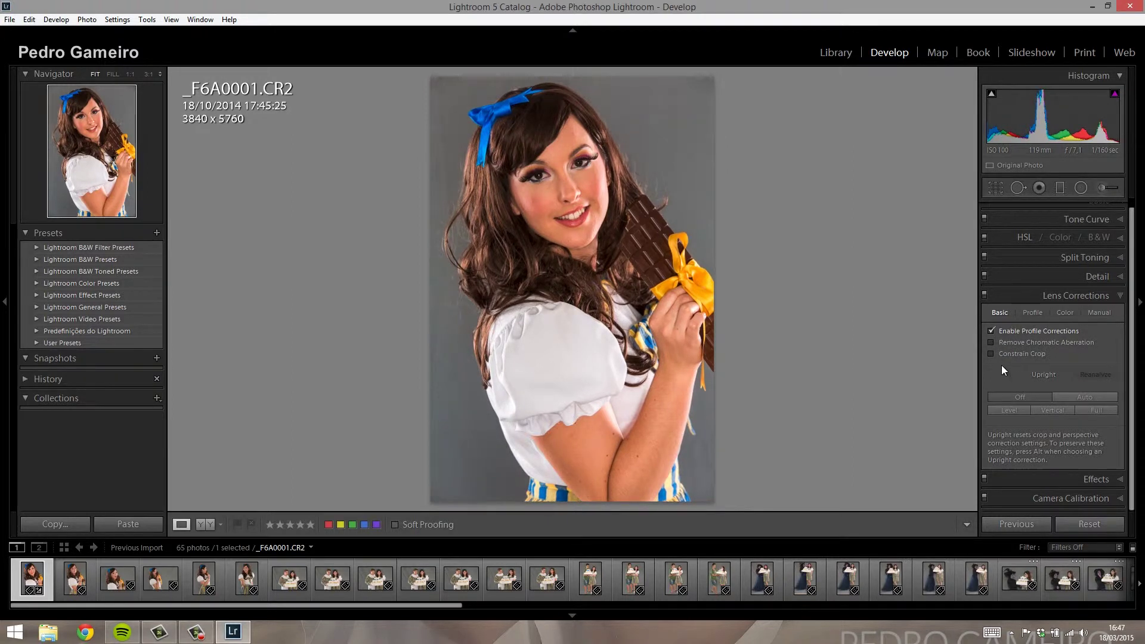
{"action": "left_click", "coordinate": [1083, 220]}
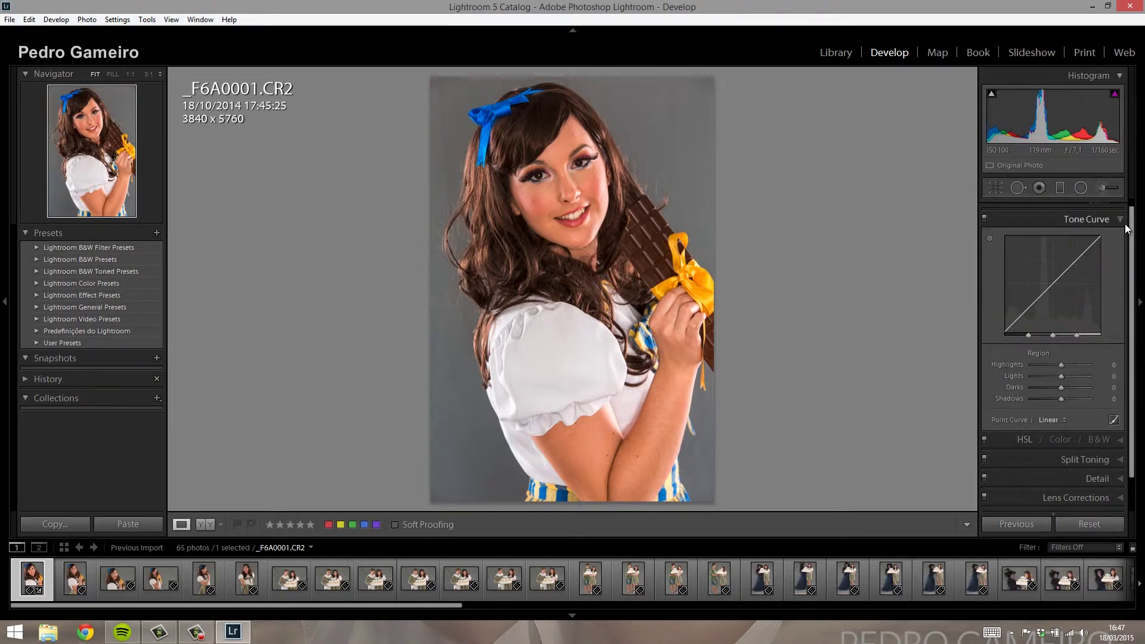
{"action": "scroll", "coordinate": [1121, 224], "scroll_direction": "up", "scroll_amount": 5}
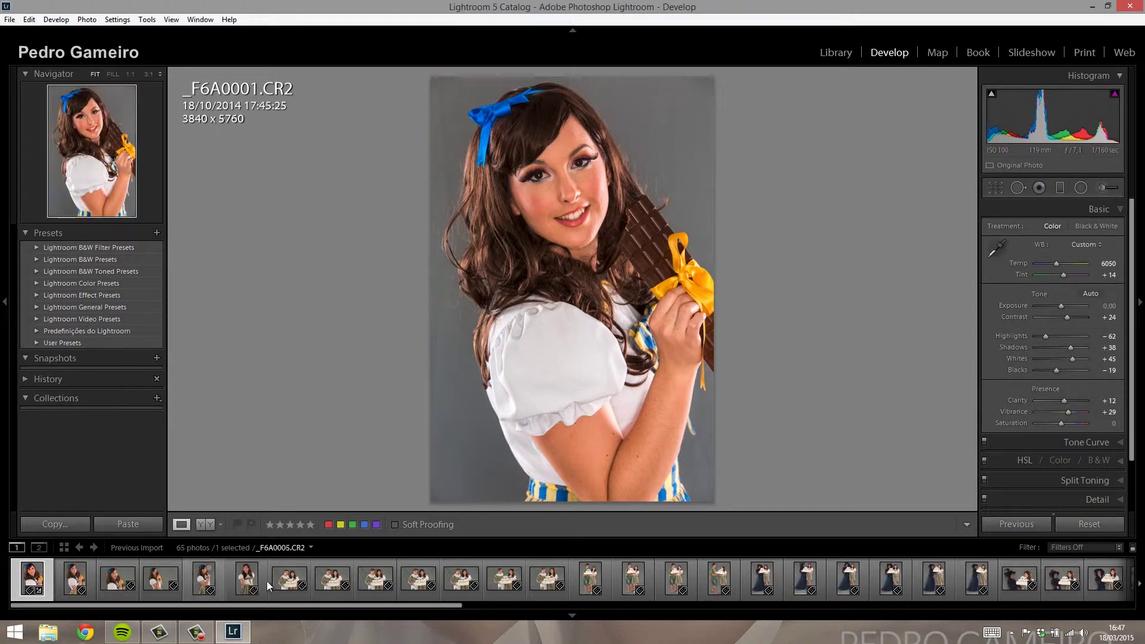
Apply the first portrait's develop settings to _F6A0002 and _F6A0003 using Previous.
{"action": "left_click", "coordinate": [80, 583]}
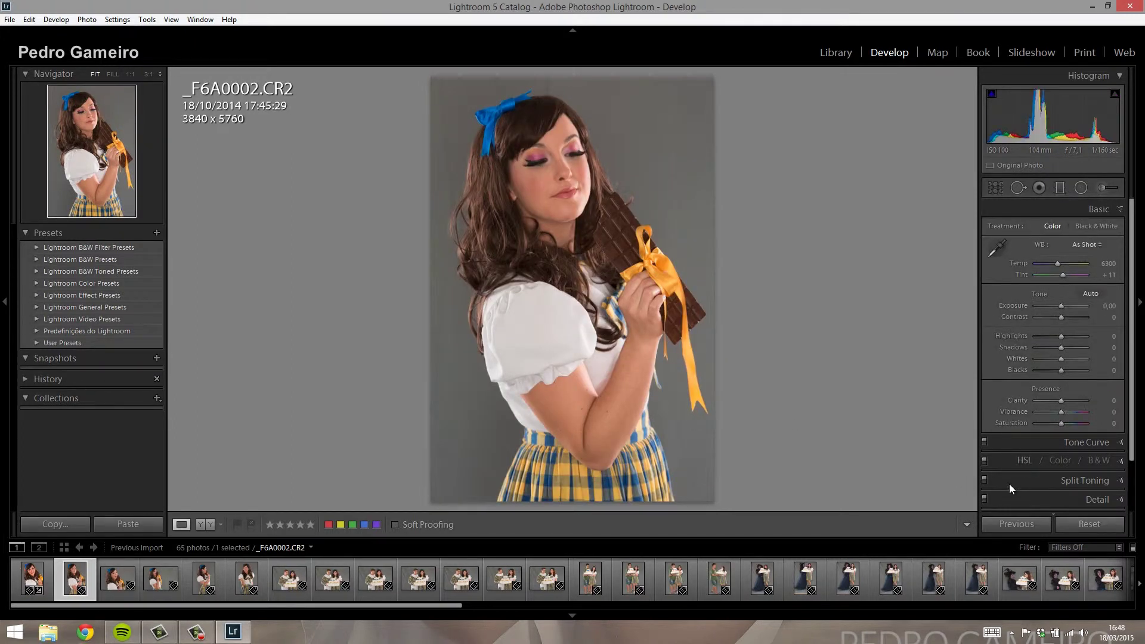
{"action": "left_click", "coordinate": [1016, 524]}
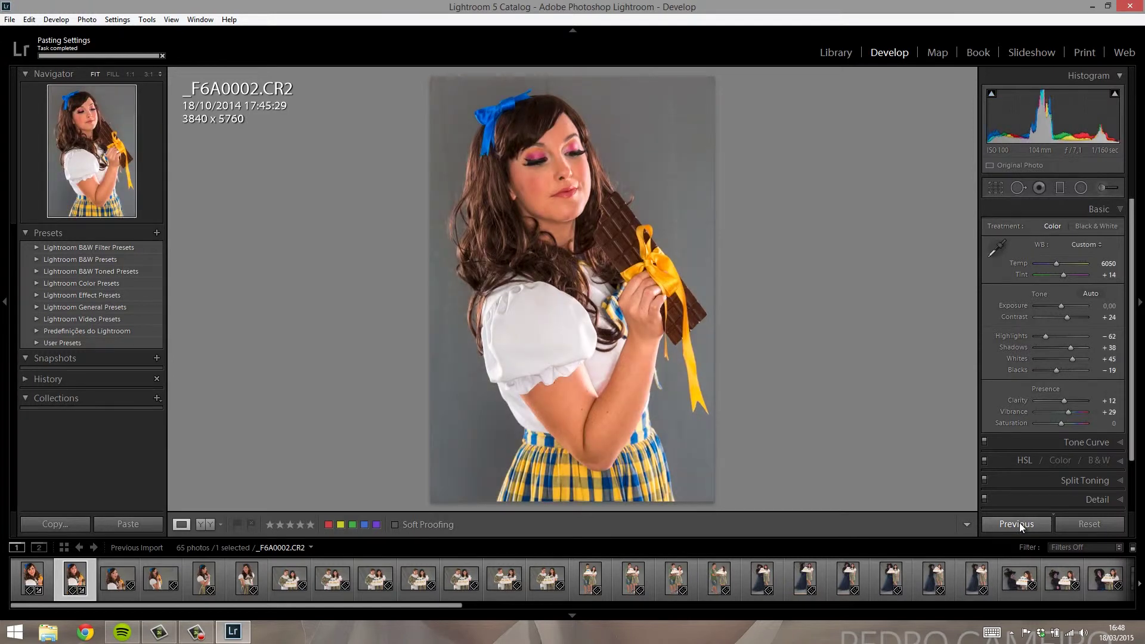
{"action": "left_click", "coordinate": [118, 577]}
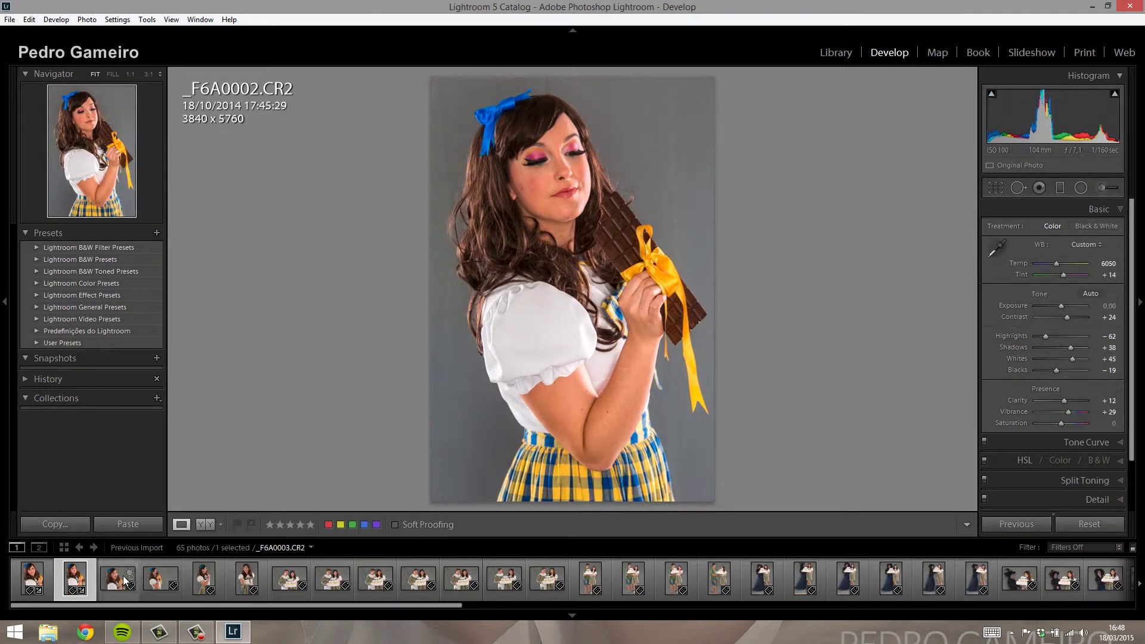
{"action": "left_click", "coordinate": [1025, 523]}
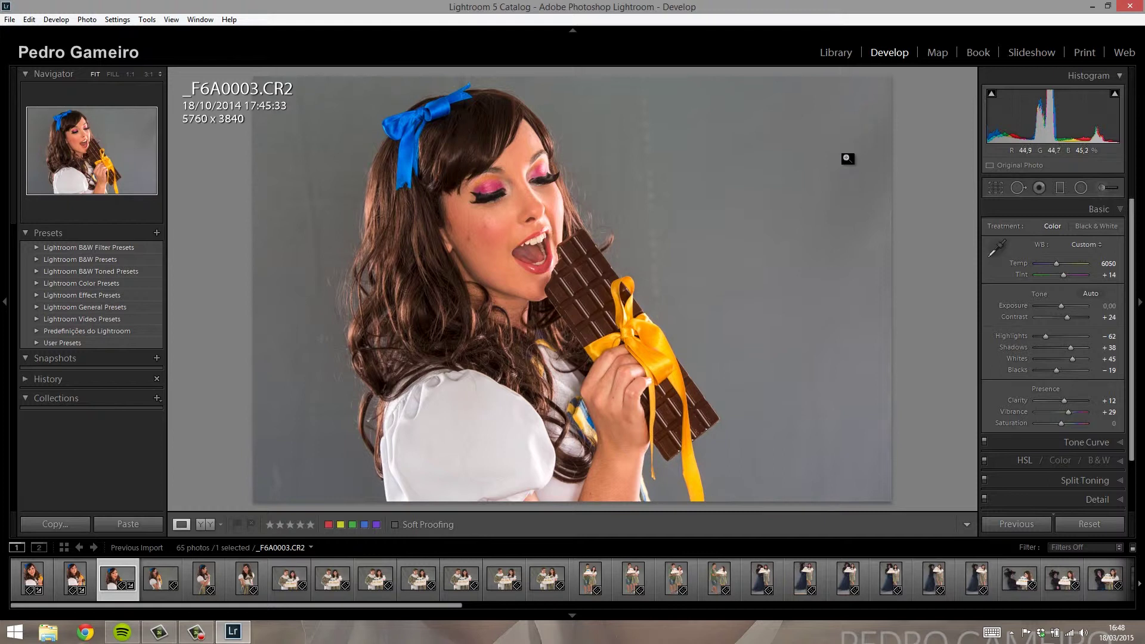
In the Library grid, select photos _F6A0001 through _F6A0008.
{"action": "left_click", "coordinate": [836, 53]}
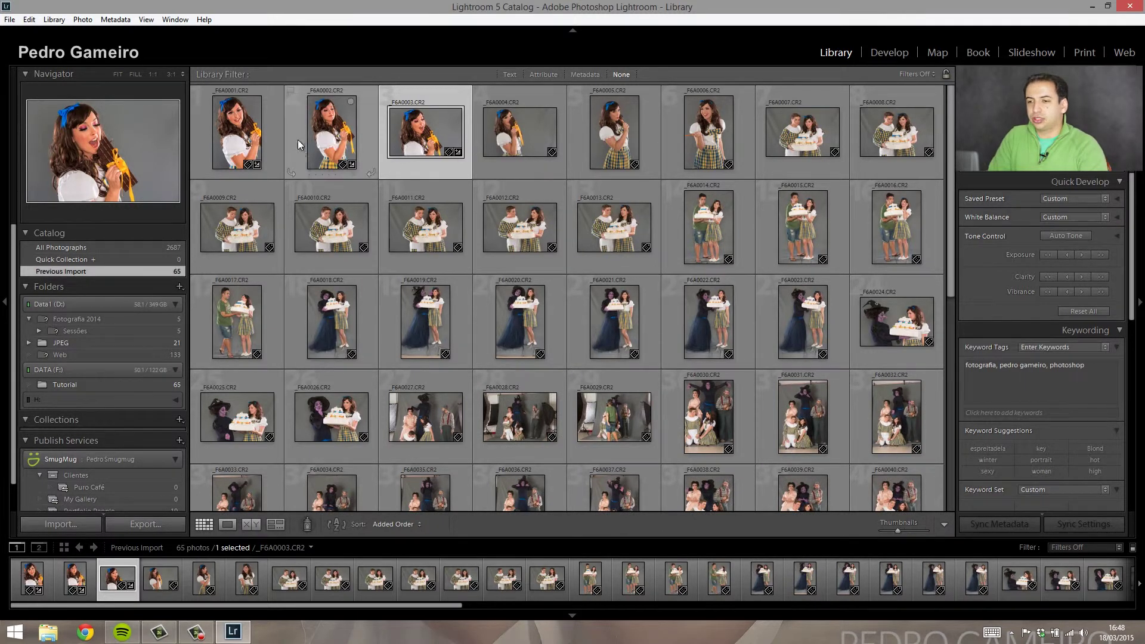
{"action": "left_click", "coordinate": [264, 151]}
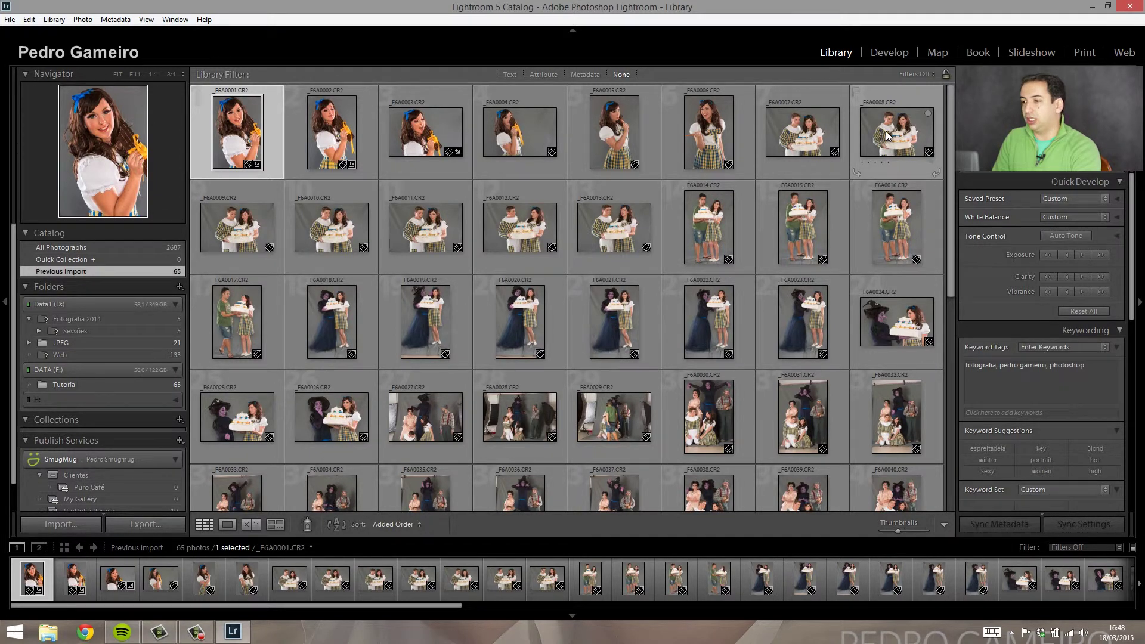
{"action": "left_click", "coordinate": [886, 136], "text": "shift"}
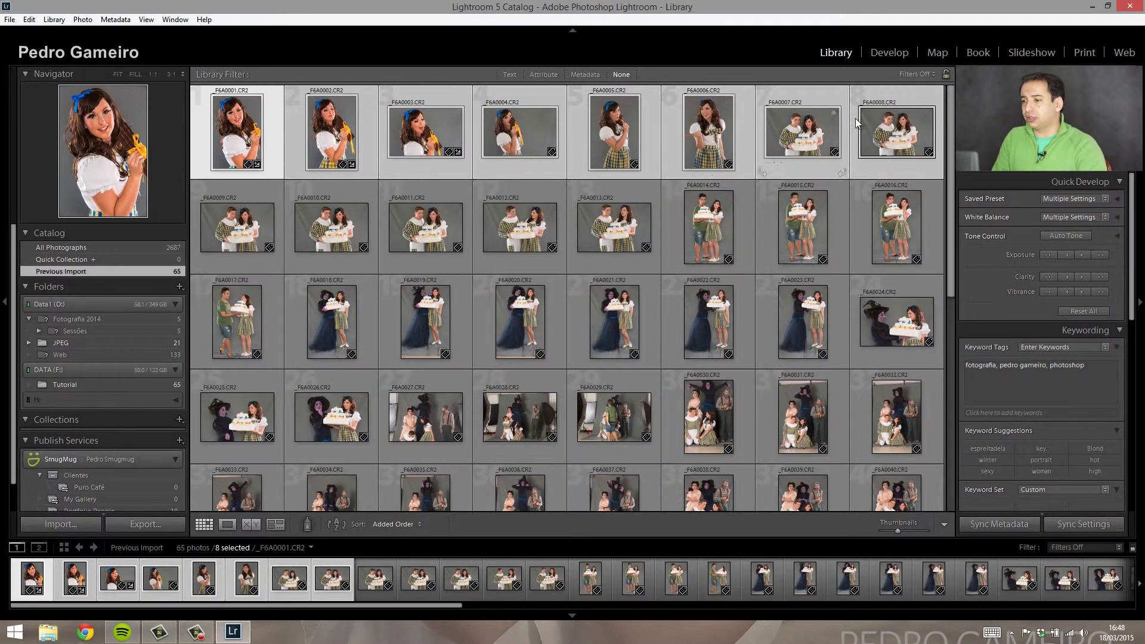
Open the Export dialog for the eight selected photos and centre it on screen.
{"action": "left_click", "coordinate": [158, 525]}
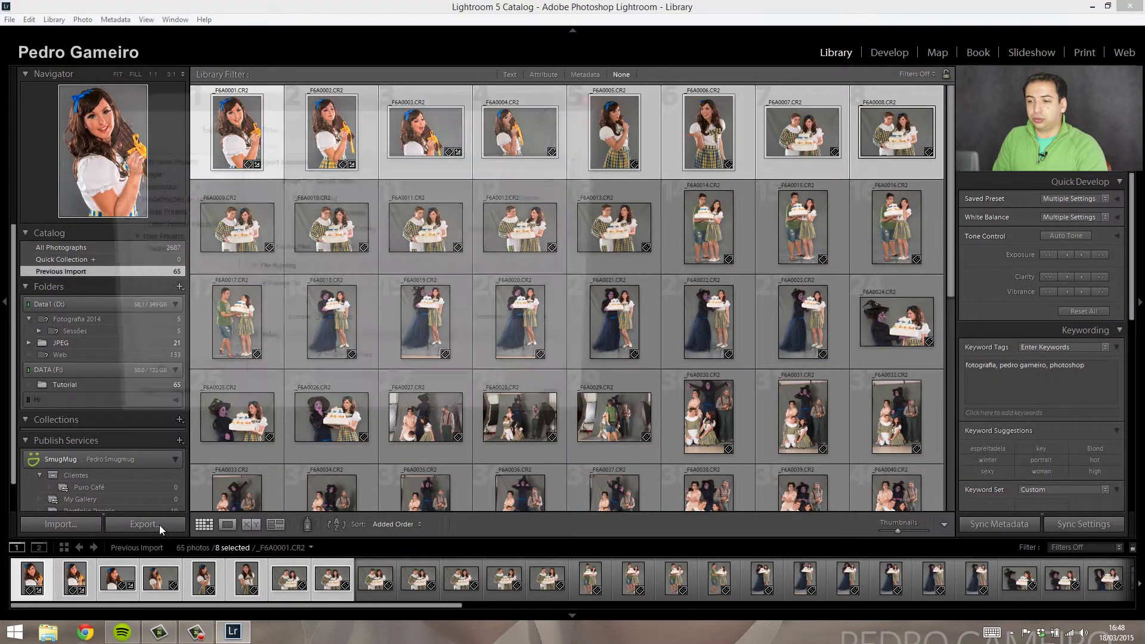
{"action": "left_click_drag", "start_coordinate": [444, 96], "coordinate": [648, 73]}
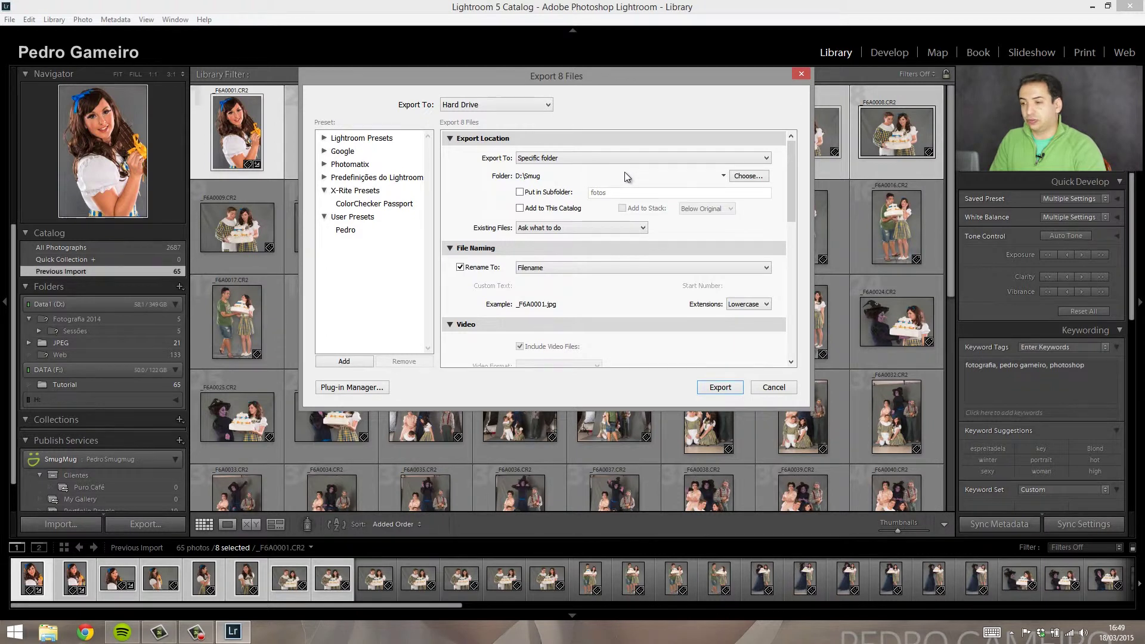
{"action": "left_click", "coordinate": [749, 175]}
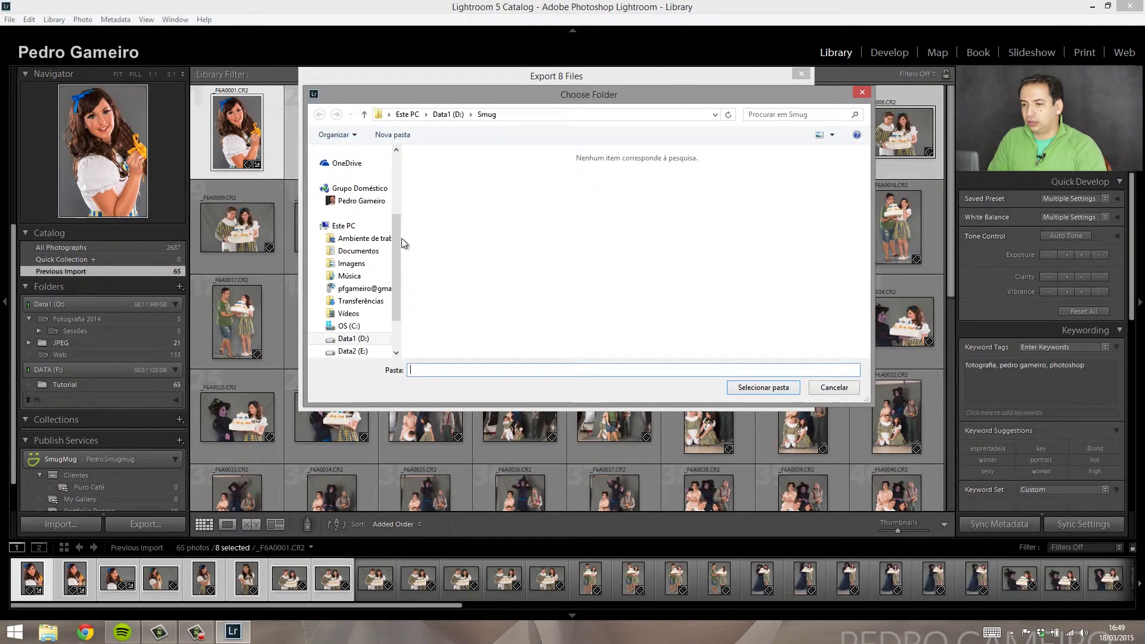
Create a folder named 'export' inside F:\Tutorial and set it as the export destination.
{"action": "left_click_drag", "start_coordinate": [396, 243], "coordinate": [398, 267]}
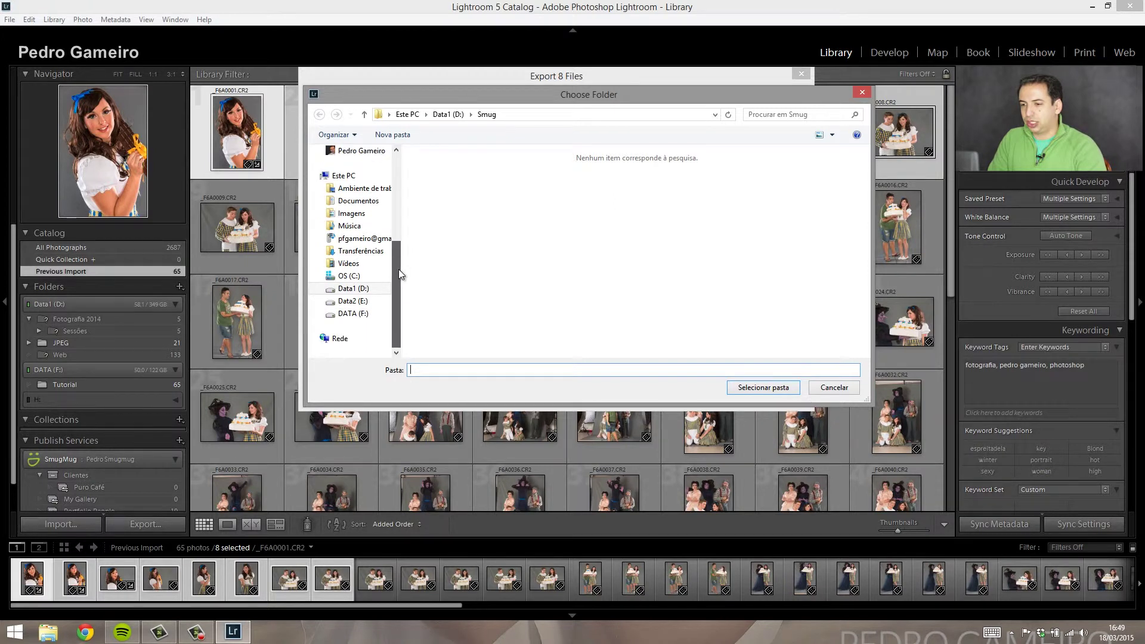
{"action": "left_click", "coordinate": [362, 316]}
{"action": "double_click", "coordinate": [443, 244]}
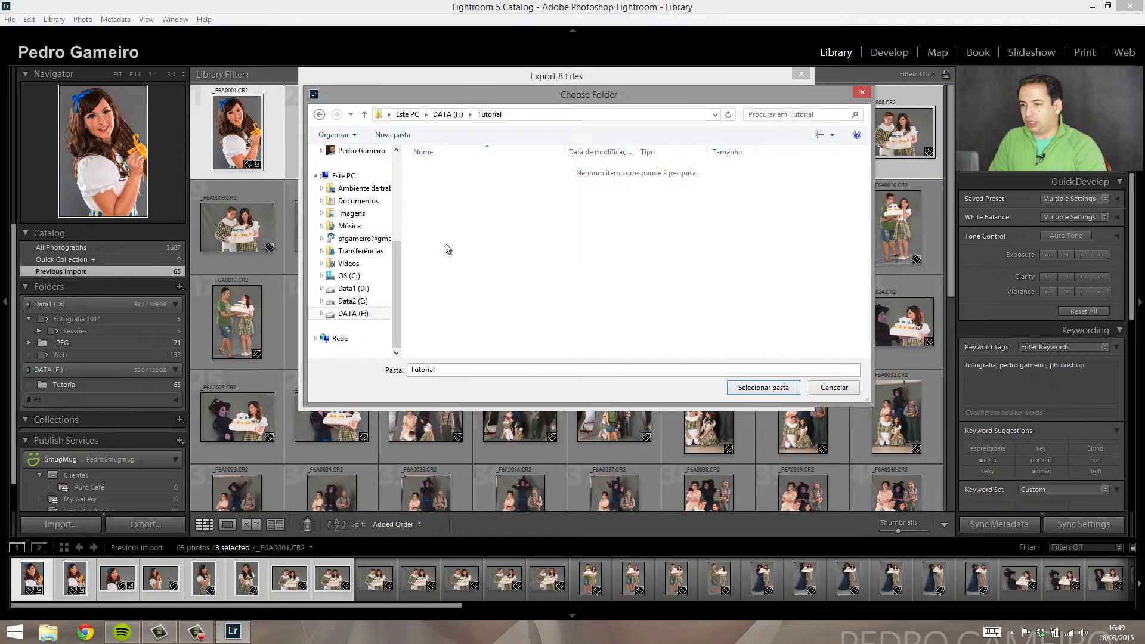
{"action": "right_click", "coordinate": [488, 252]}
{"action": "mouse_move", "coordinate": [420, 377]}
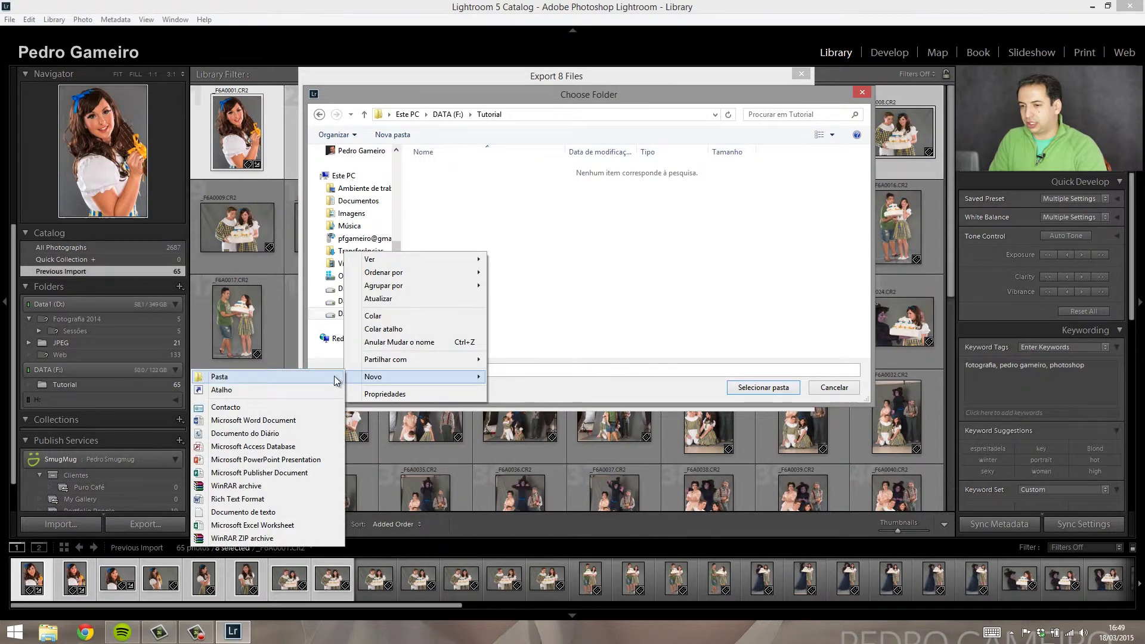
{"action": "left_click", "coordinate": [336, 377]}
{"action": "type", "text": "export"}
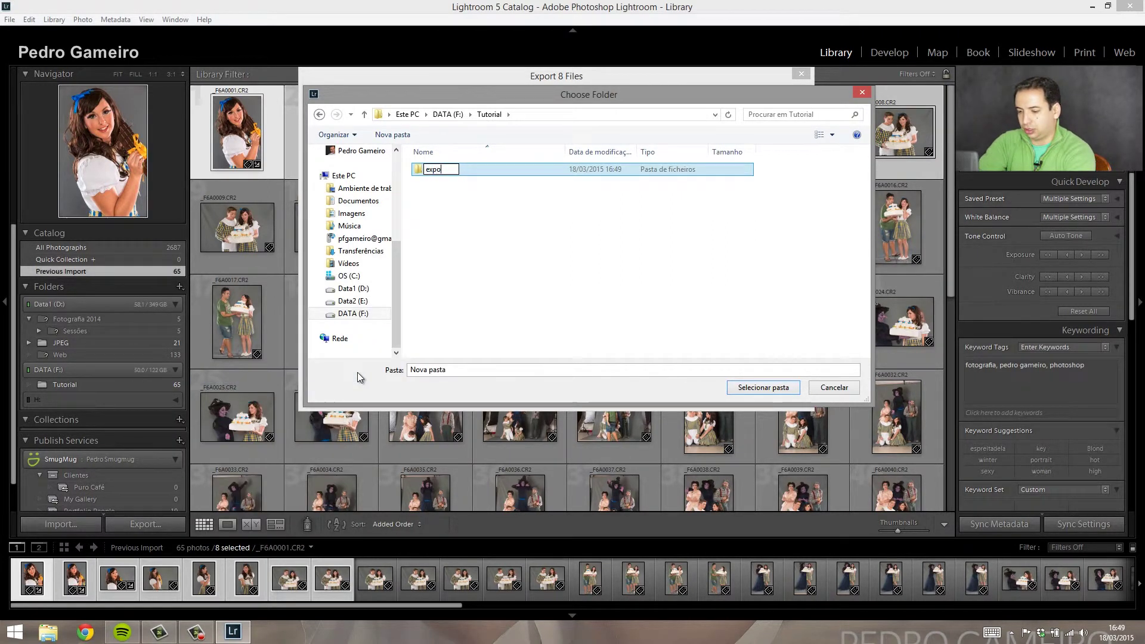
{"action": "key", "text": "Return"}
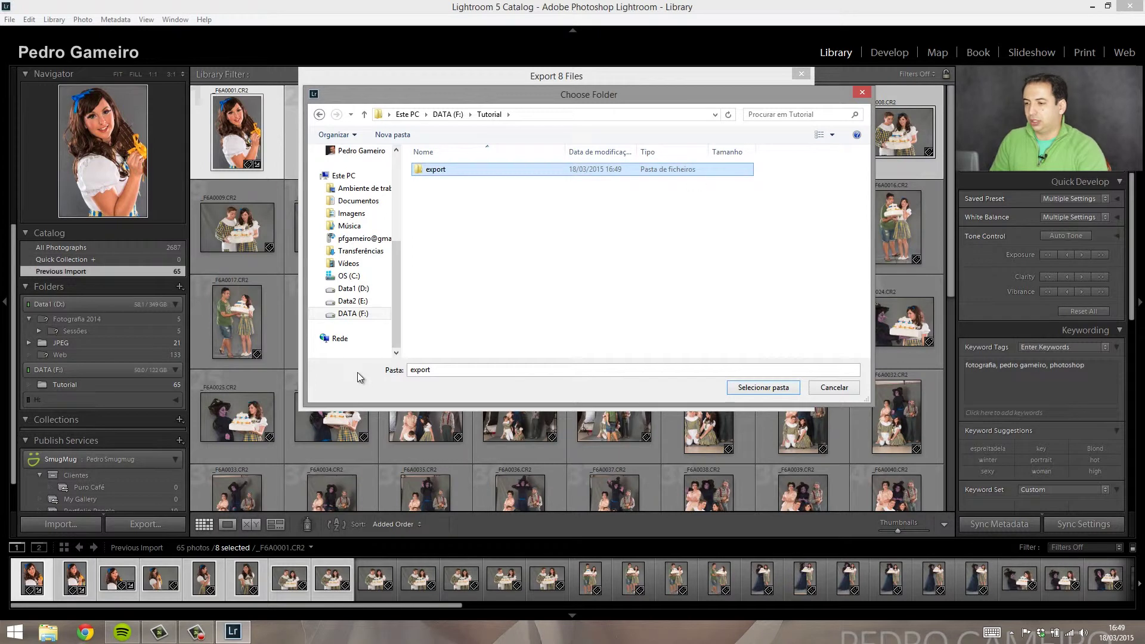
{"action": "double_click", "coordinate": [459, 174]}
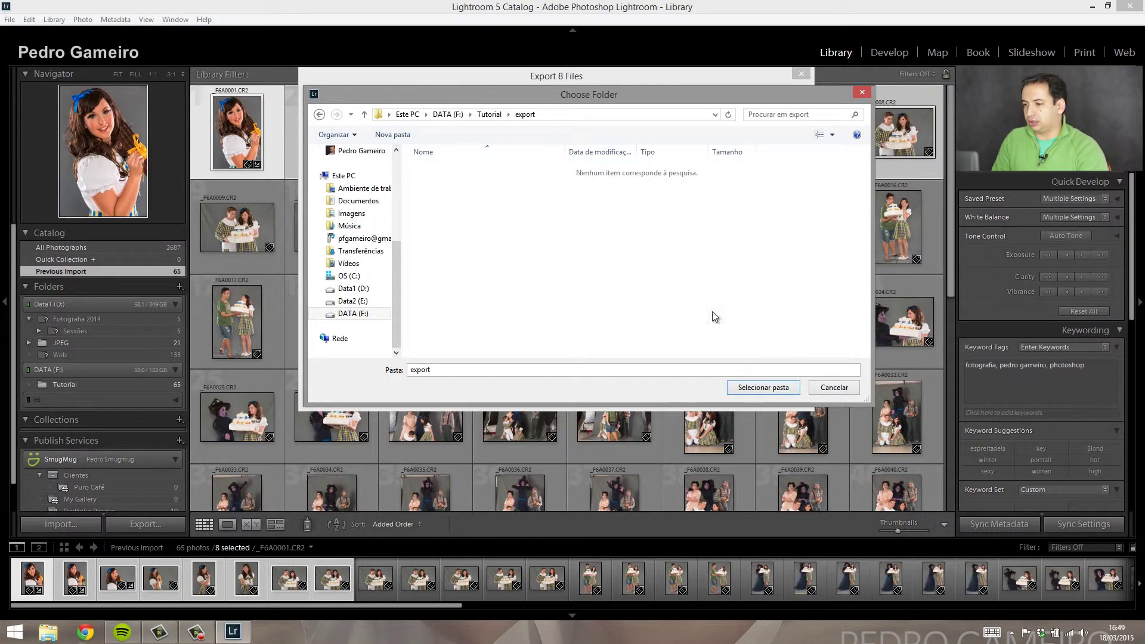
{"action": "left_click", "coordinate": [769, 389]}
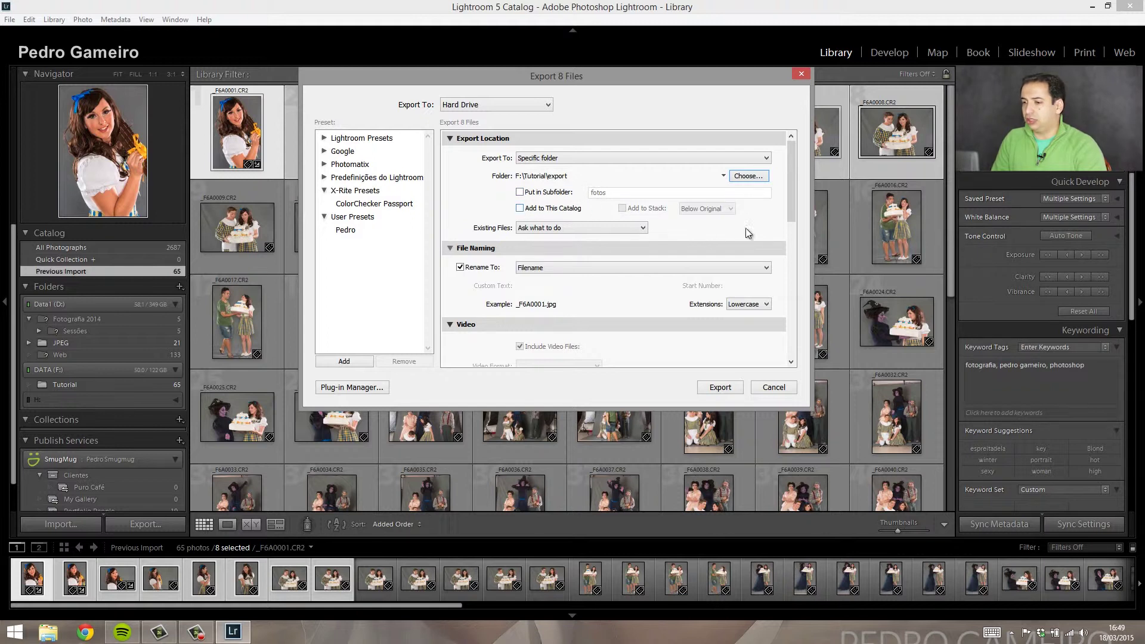
{"action": "left_click_drag", "start_coordinate": [795, 191], "coordinate": [796, 214]}
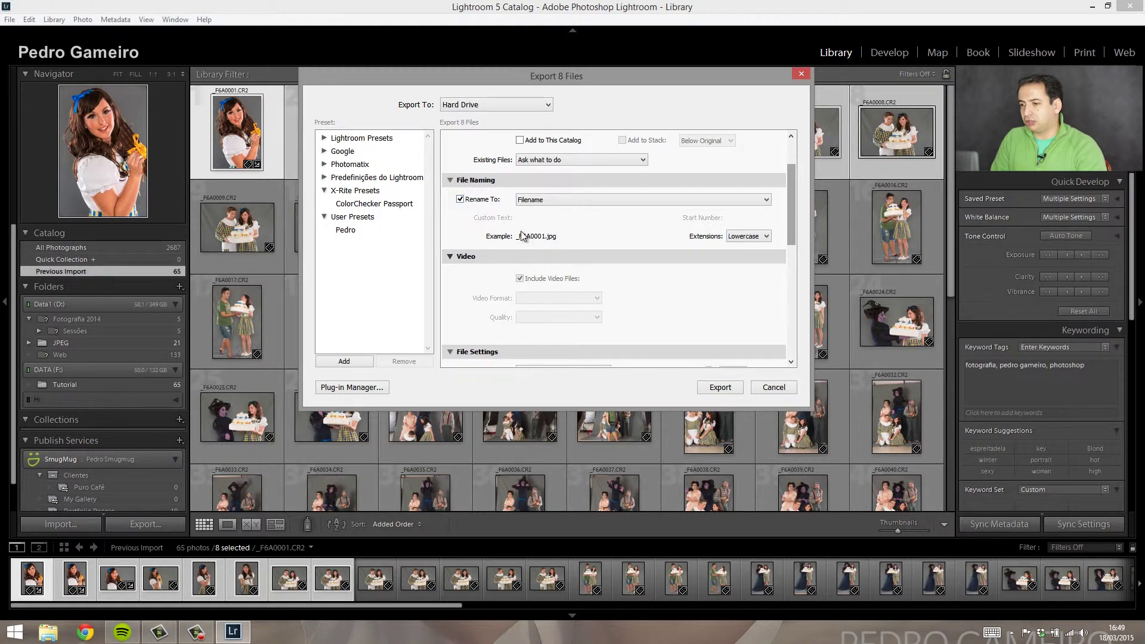
{"action": "left_click", "coordinate": [461, 200]}
{"action": "left_click", "coordinate": [460, 200]}
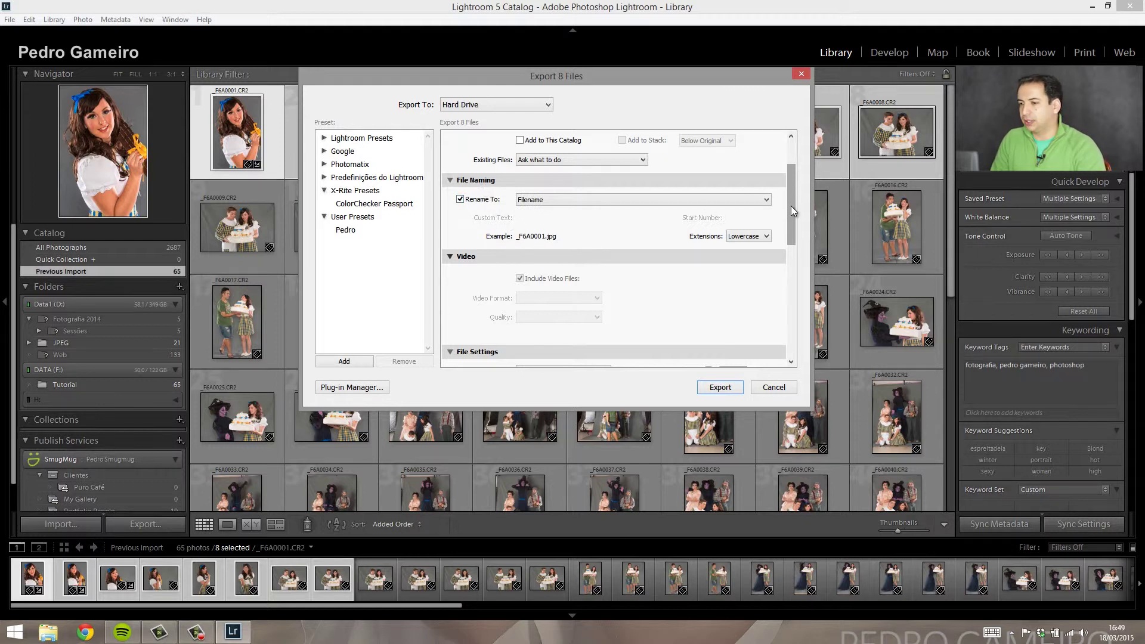
{"action": "left_click_drag", "start_coordinate": [793, 210], "coordinate": [799, 234]}
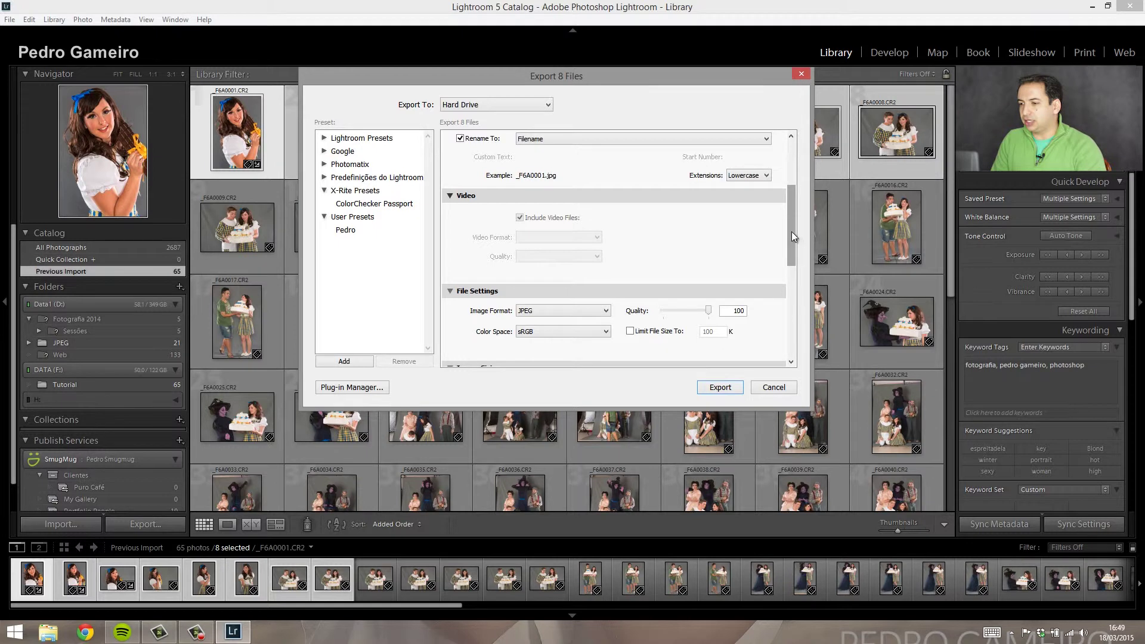
{"action": "left_click_drag", "start_coordinate": [793, 242], "coordinate": [794, 258]}
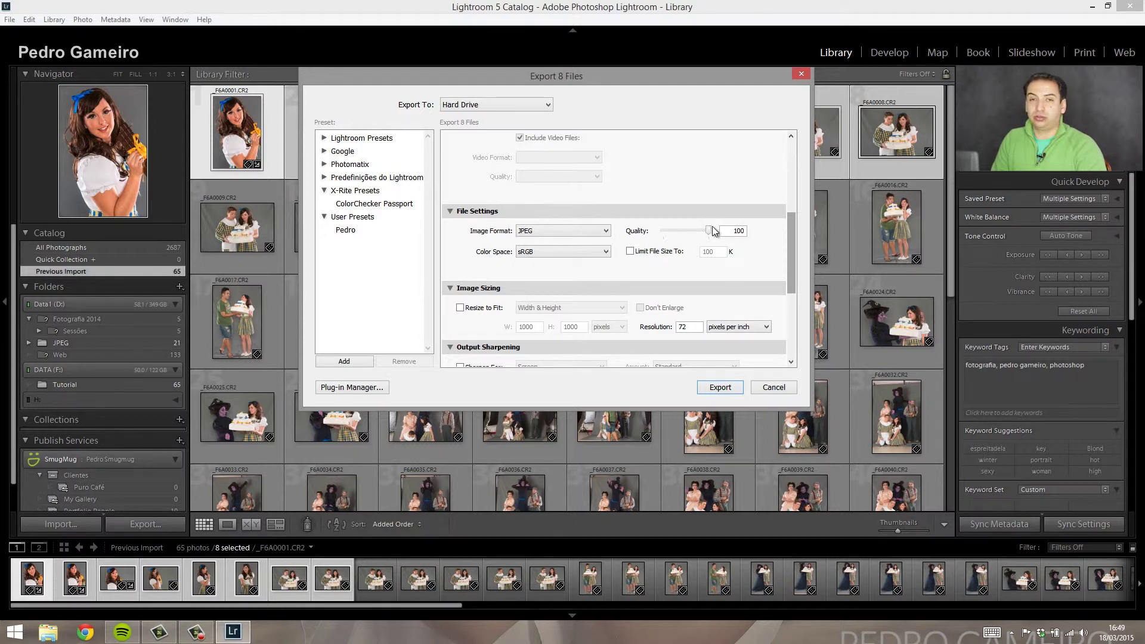
{"action": "scroll", "coordinate": [794, 235], "scroll_direction": "down", "scroll_amount": 1}
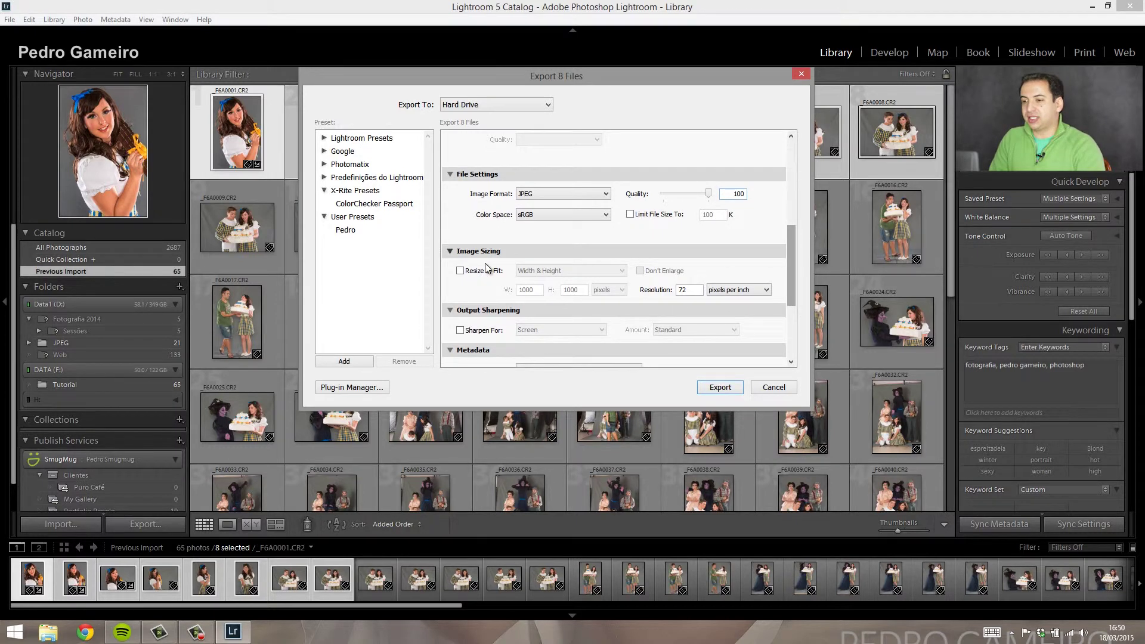
{"action": "left_click", "coordinate": [460, 271]}
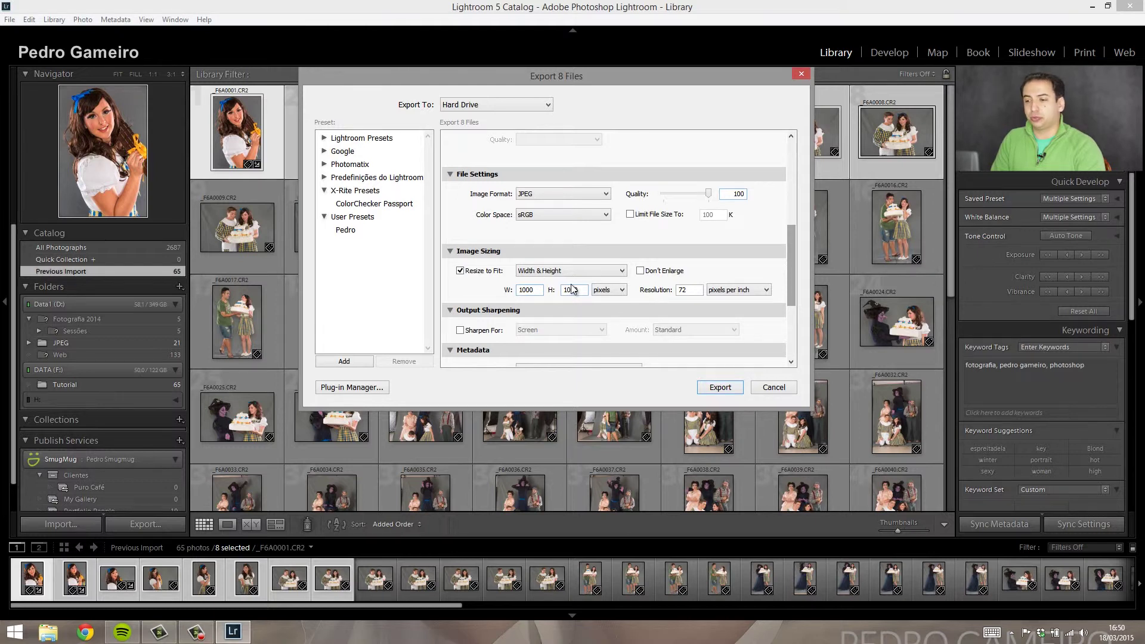
{"action": "left_click", "coordinate": [464, 273]}
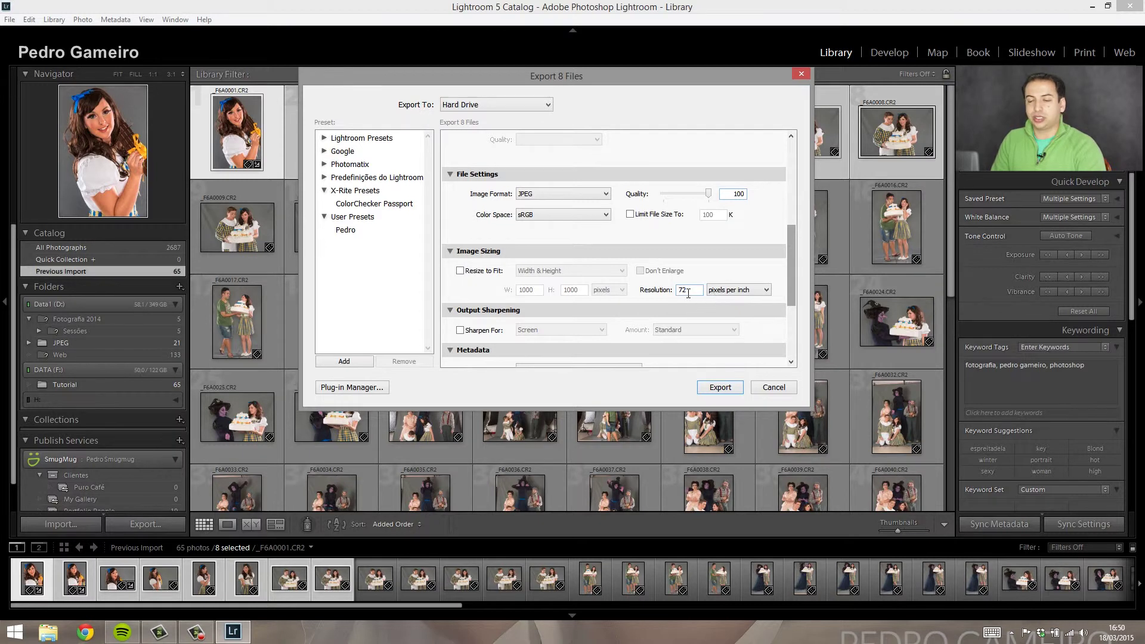
{"action": "double_click", "coordinate": [690, 289]}
{"action": "type", "text": "300"}
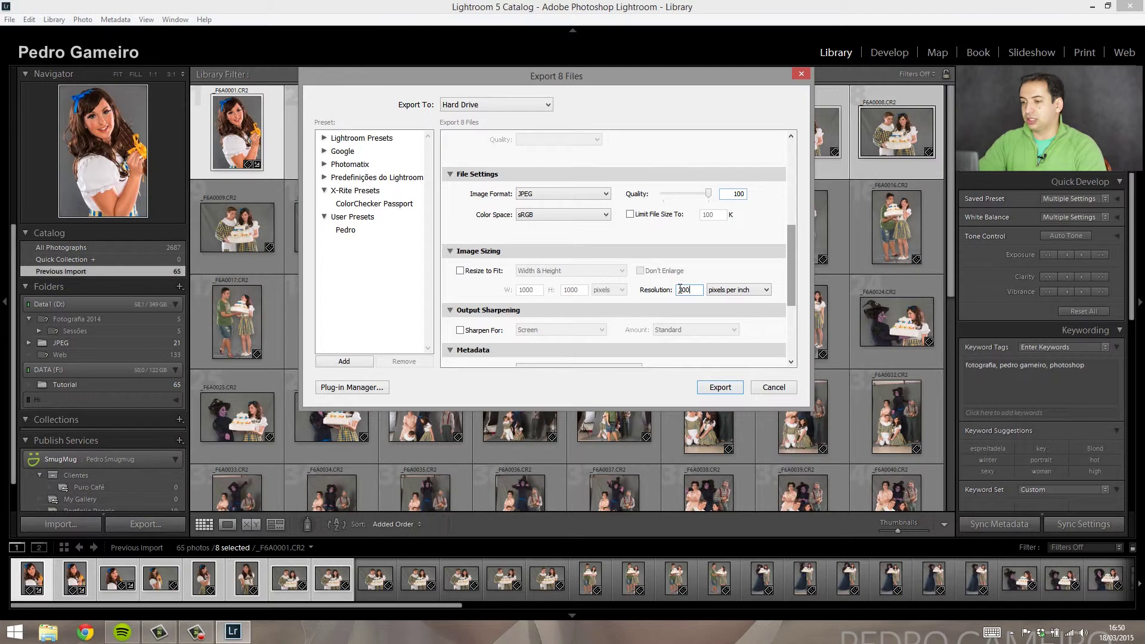
{"action": "double_click", "coordinate": [690, 290]}
{"action": "type", "text": "72"}
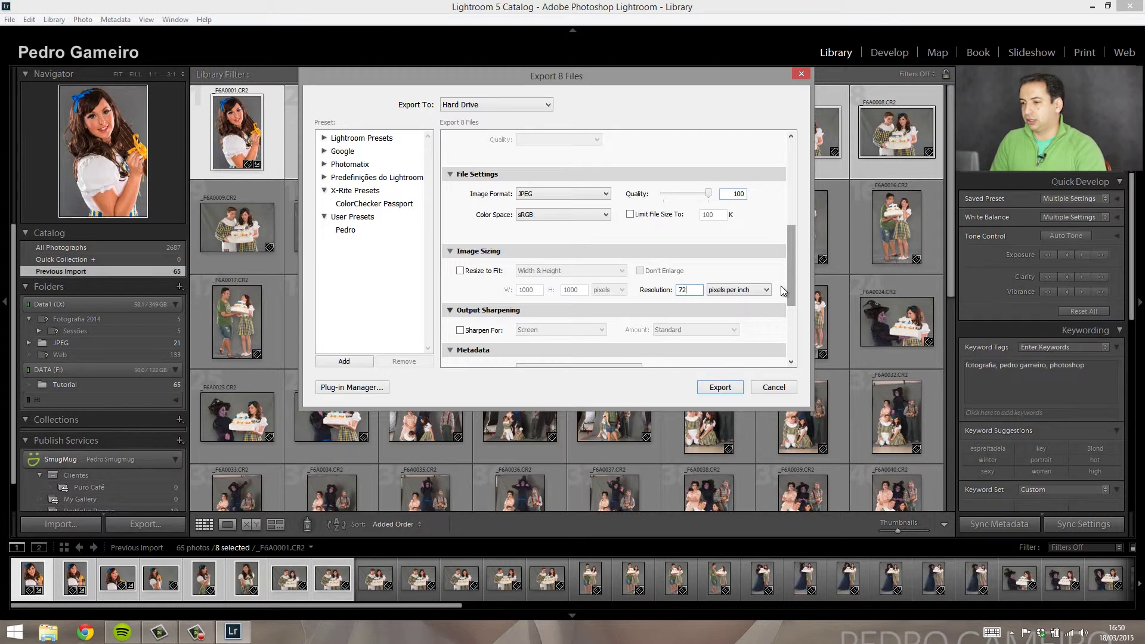
{"action": "left_click_drag", "start_coordinate": [787, 257], "coordinate": [792, 273]}
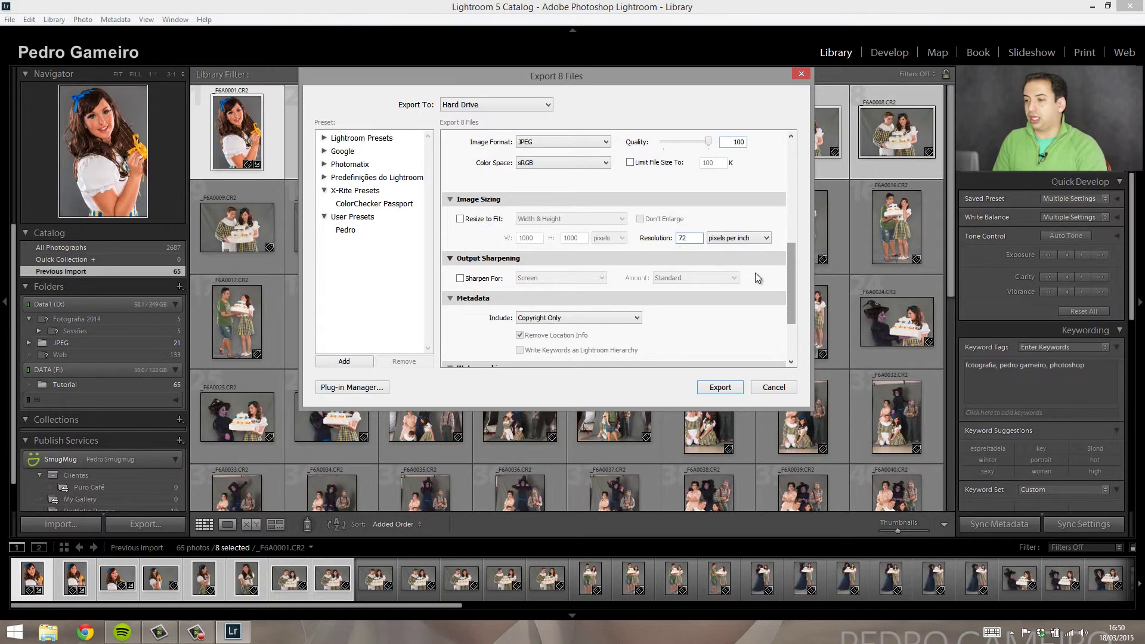
Untick Watermark, leaving the PG Ass style unapplied, and export the 8 portraits.
{"action": "left_click_drag", "start_coordinate": [793, 279], "coordinate": [787, 298]}
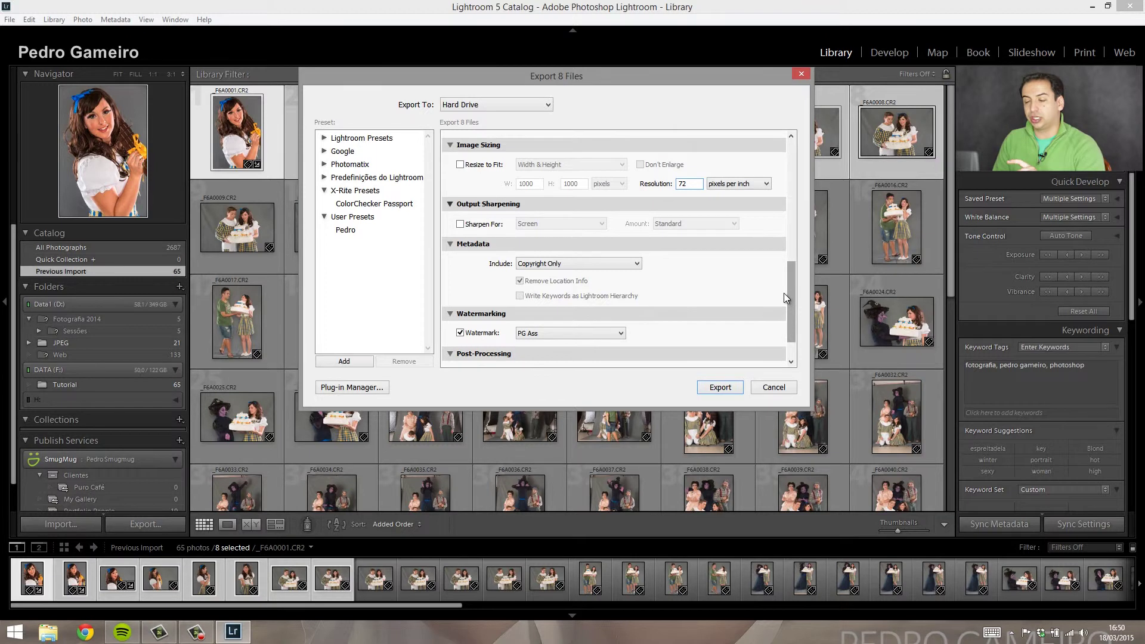
{"action": "left_click_drag", "start_coordinate": [794, 293], "coordinate": [793, 300]}
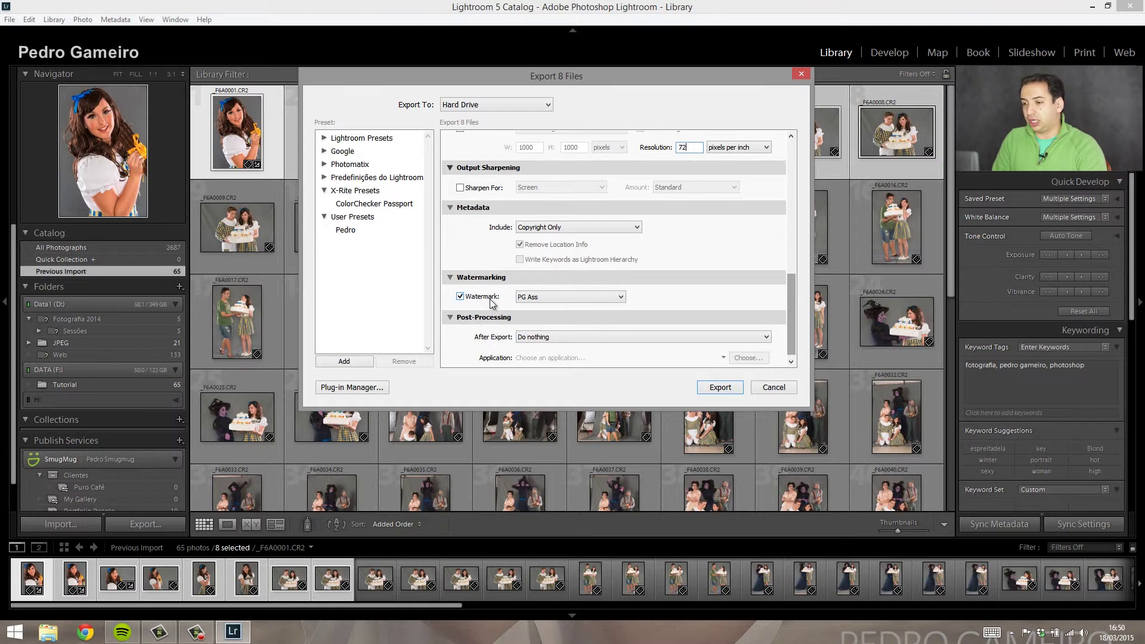
{"action": "left_click", "coordinate": [621, 298]}
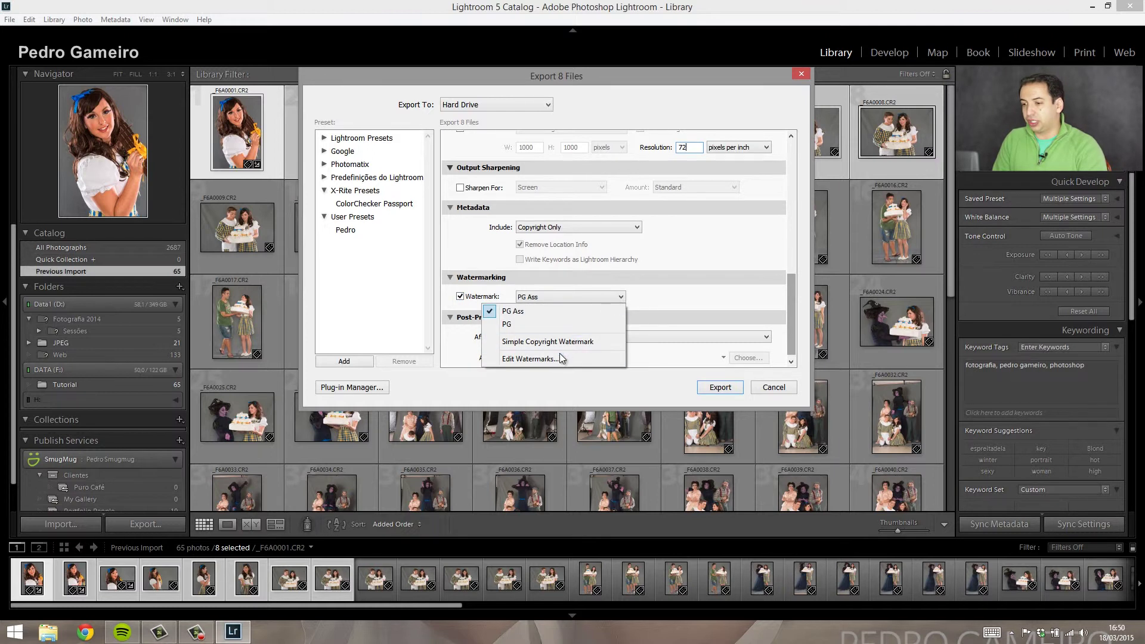
{"action": "left_click", "coordinate": [531, 312]}
{"action": "left_click", "coordinate": [460, 297]}
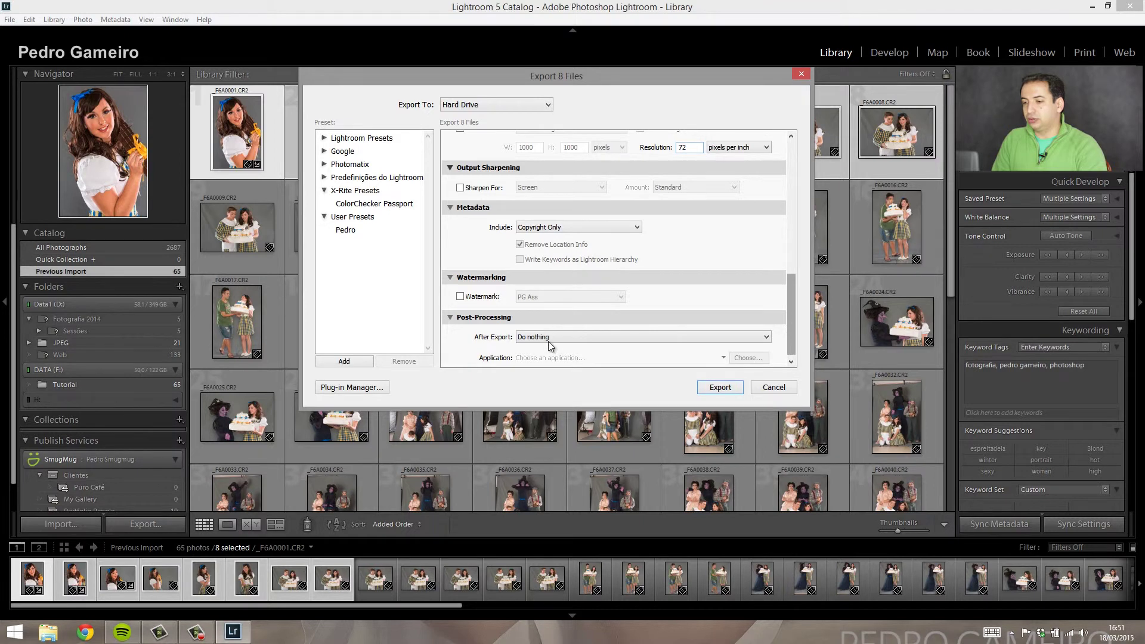
{"action": "left_click", "coordinate": [720, 387]}
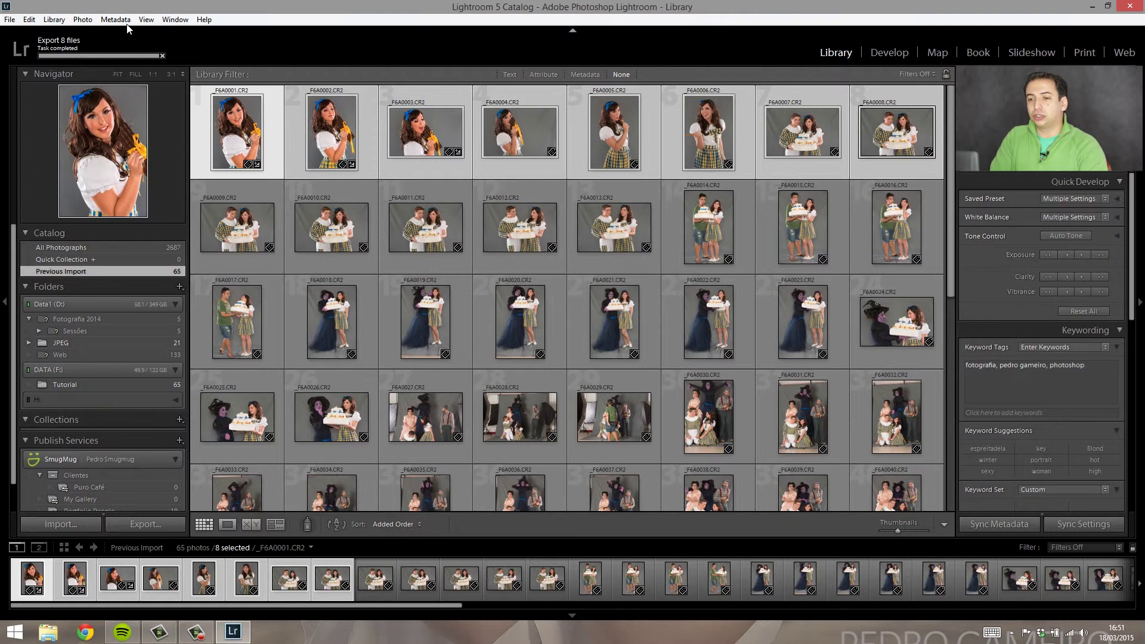
{"action": "left_click", "coordinate": [51, 632]}
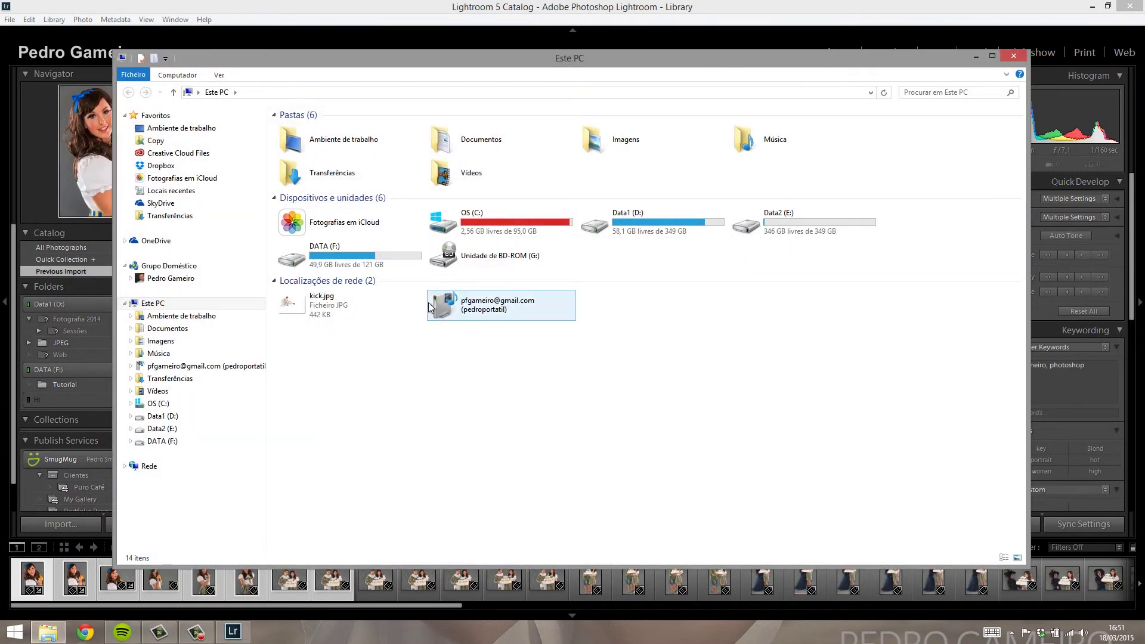
Browse to DATA (F:) > Tutorial > export to check the eight exported JPGs.
{"action": "left_click", "coordinate": [179, 442]}
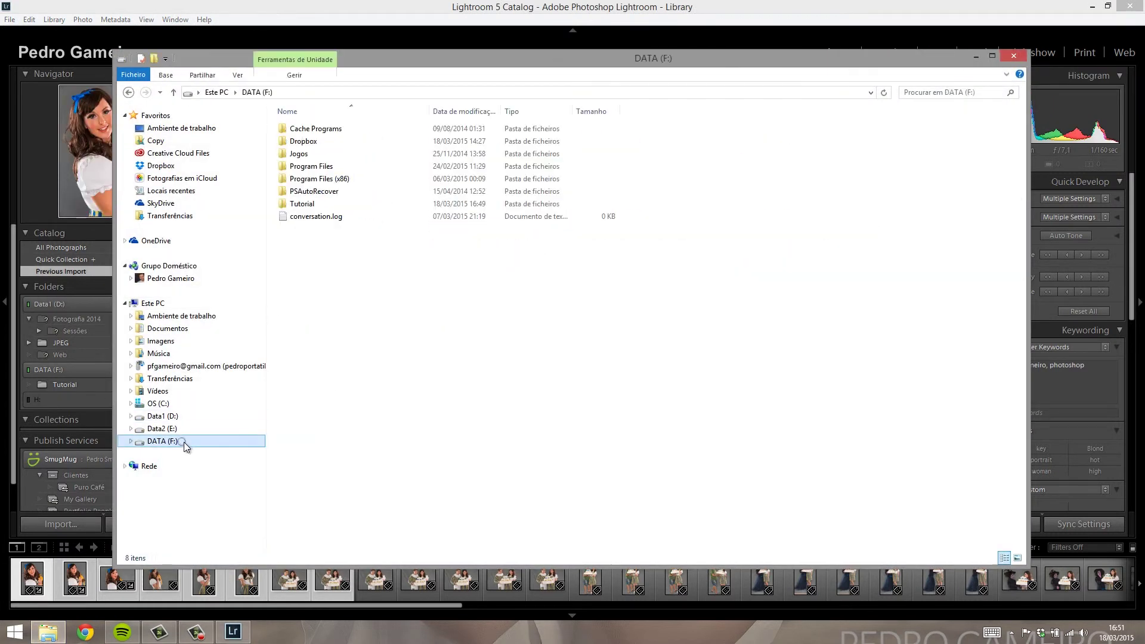
{"action": "double_click", "coordinate": [302, 204]}
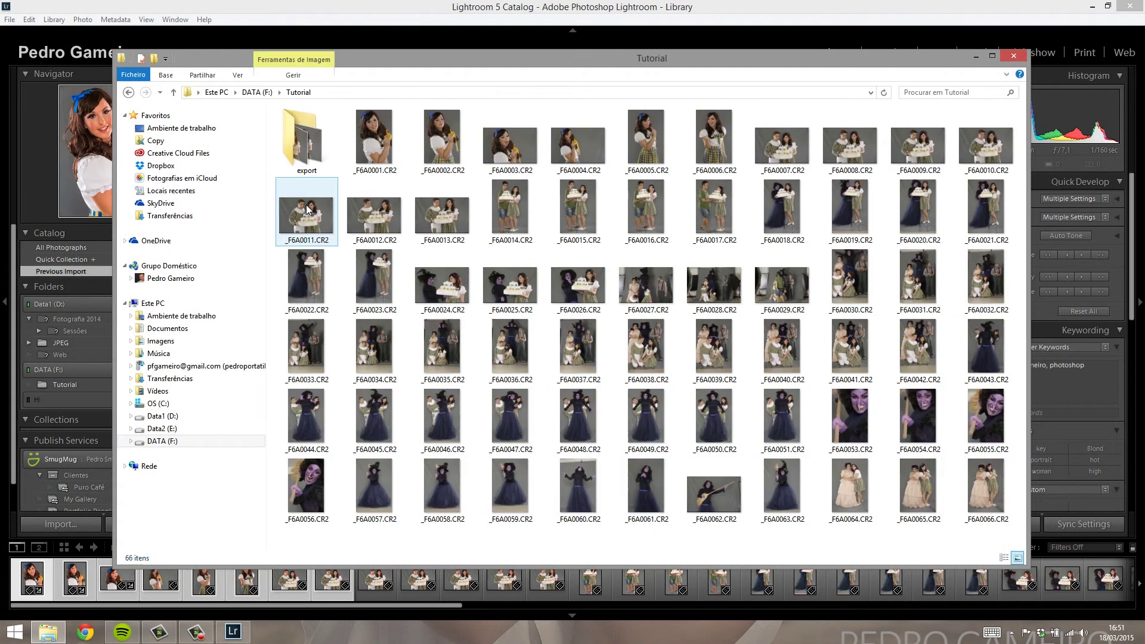
{"action": "double_click", "coordinate": [316, 172]}
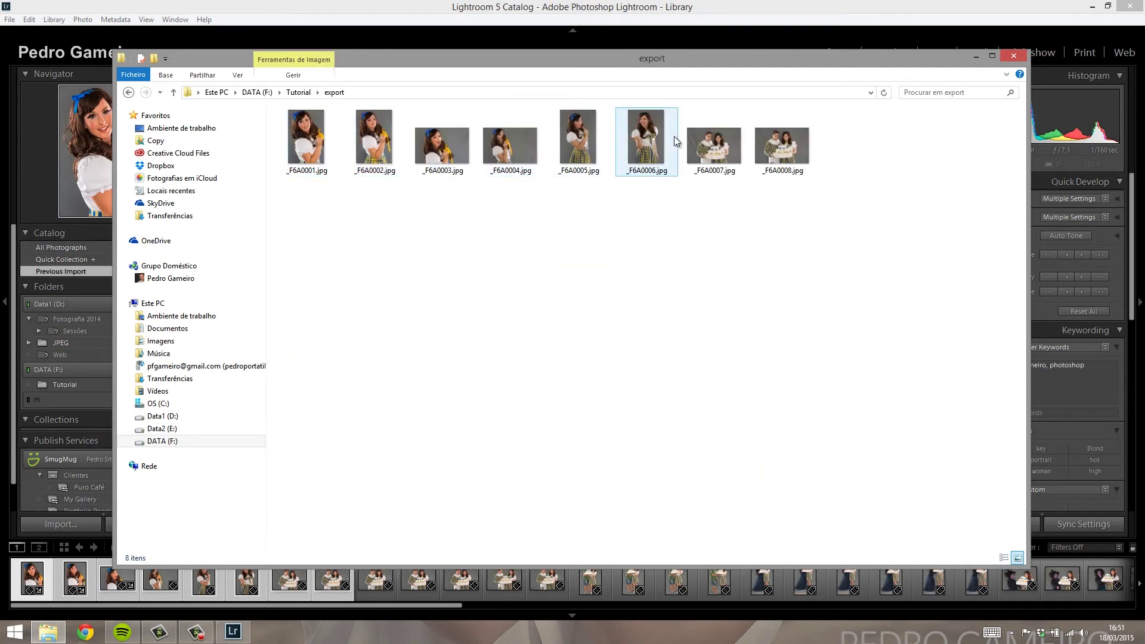